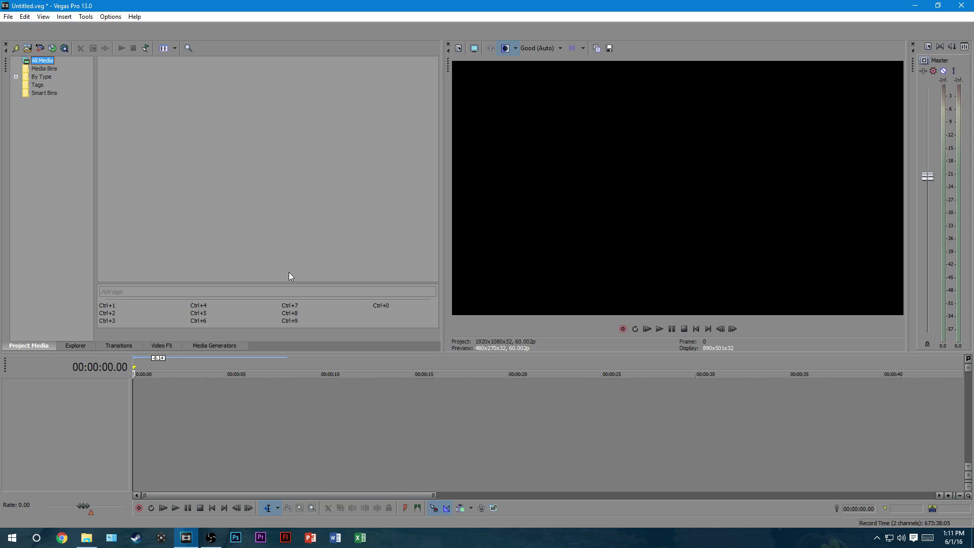
Step: View the finished Untitled example video from the desktop, close it and return to Vegas Pro
key("super+d")
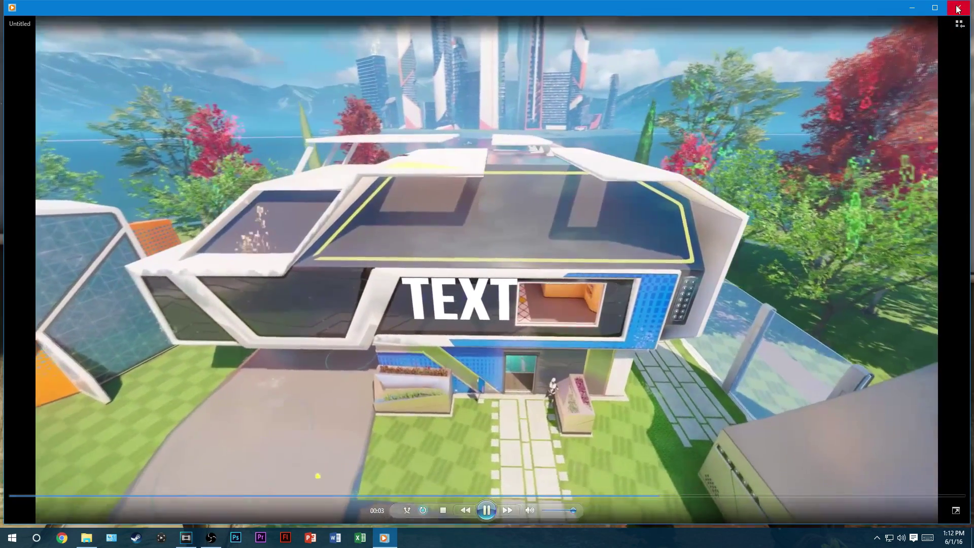
left_click(958, 8)
left_click(186, 538)
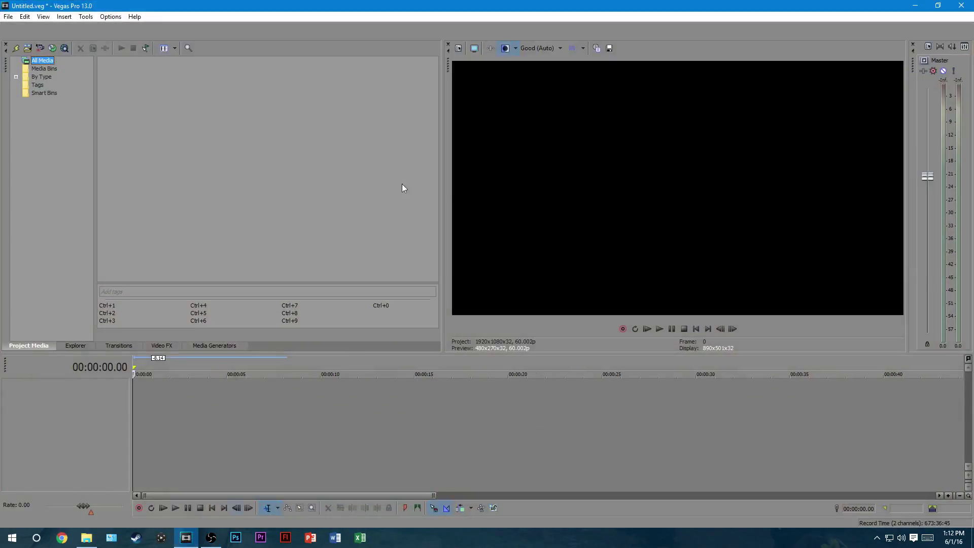
Step: Add cinematics_nuk3town (11).mp4 from the Nuk3town folder at the start of the timeline and delete its audio track
left_click(87, 537)
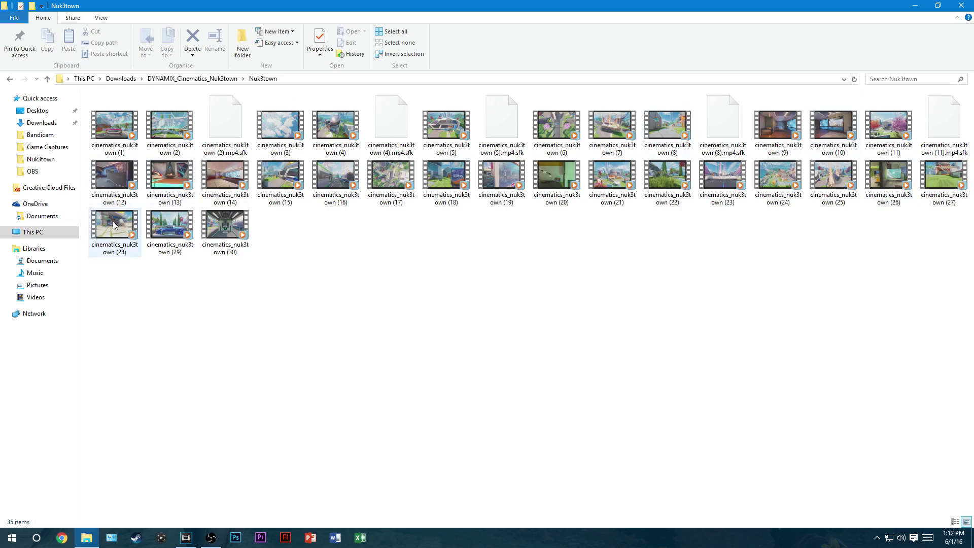
mouse_move(109, 222)
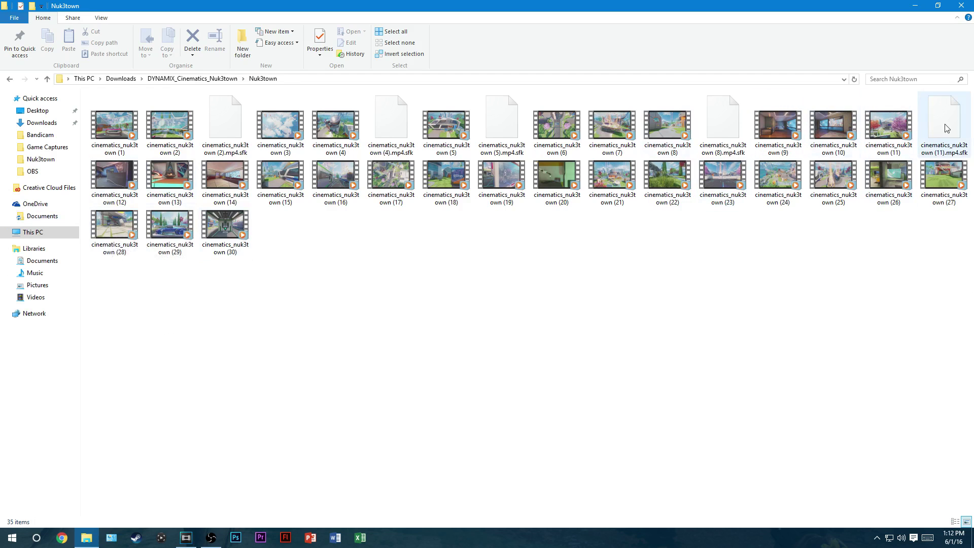
left_click_drag(888, 125, 134, 419)
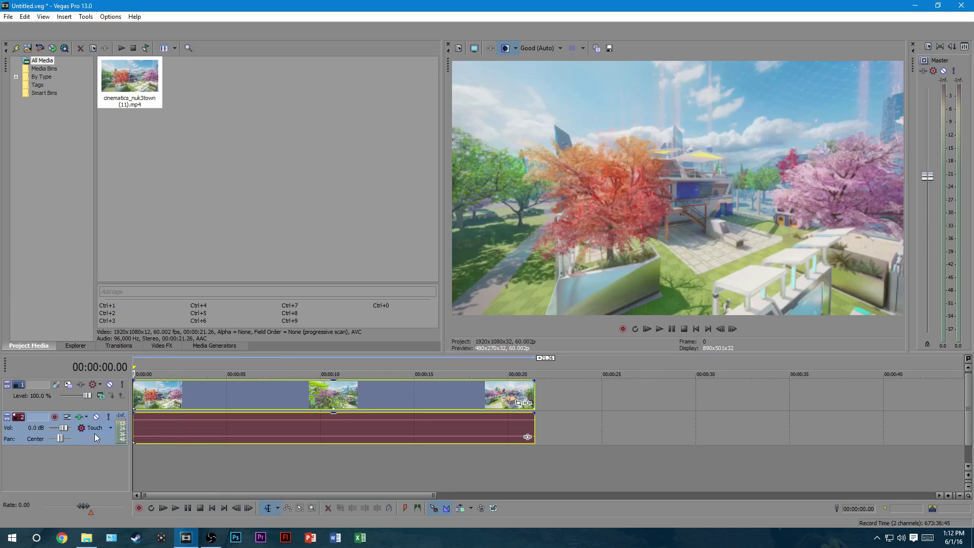
key("Delete")
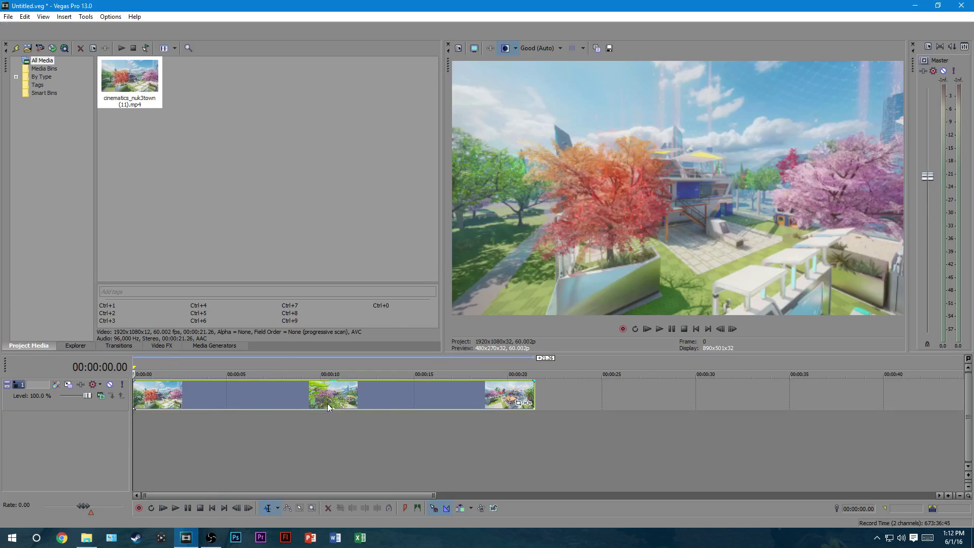
left_click(199, 395)
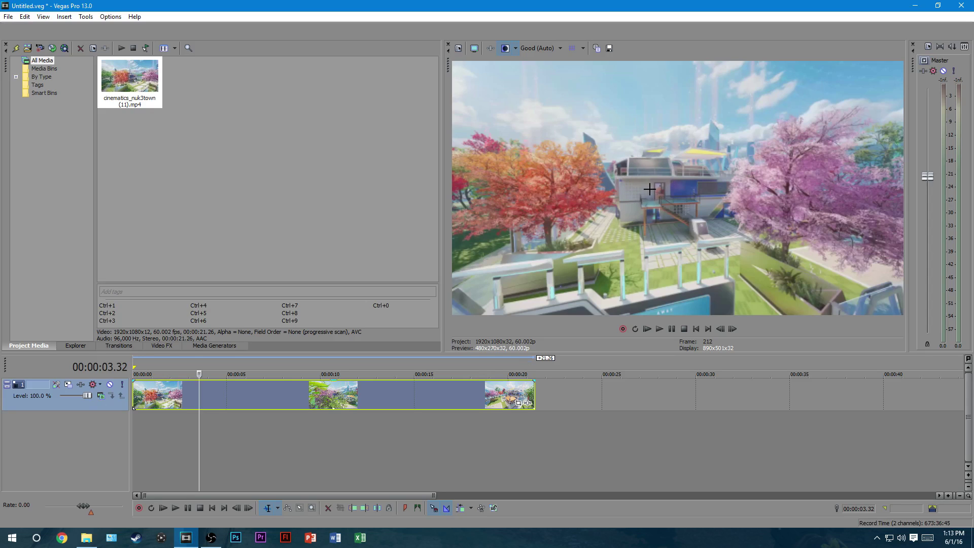
Step: Replay the rendered Untitled example video on the desktop, close it and switch back to Vegas Pro
key("super+d")
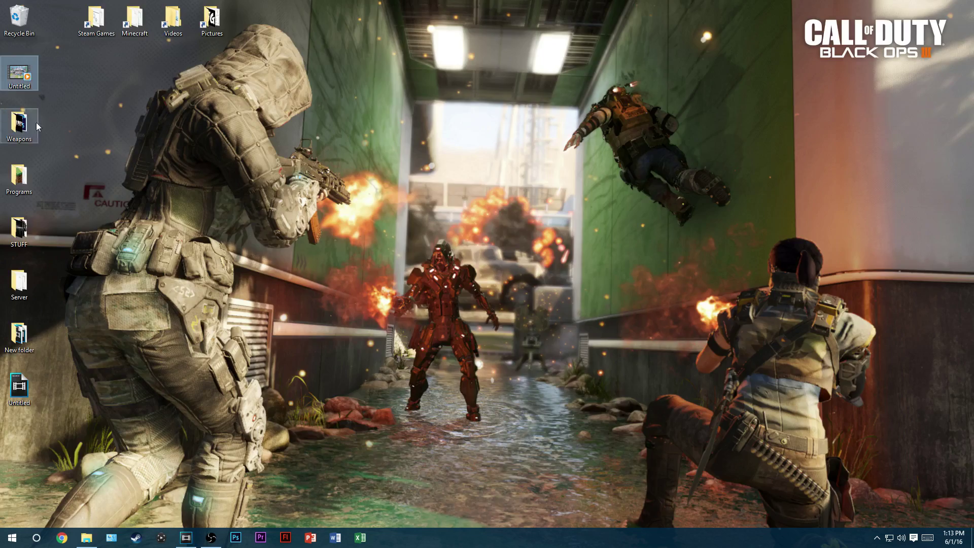
double_click(22, 72)
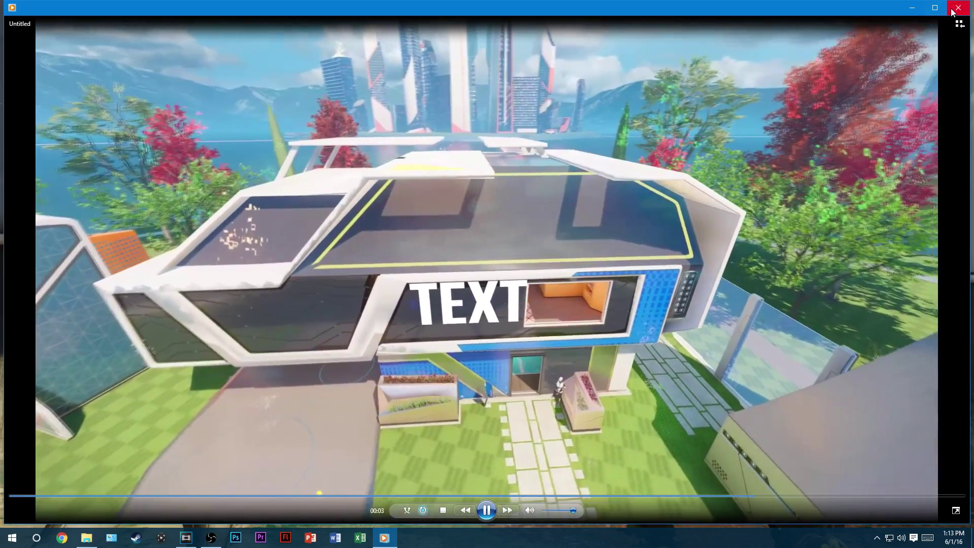
left_click(952, 9)
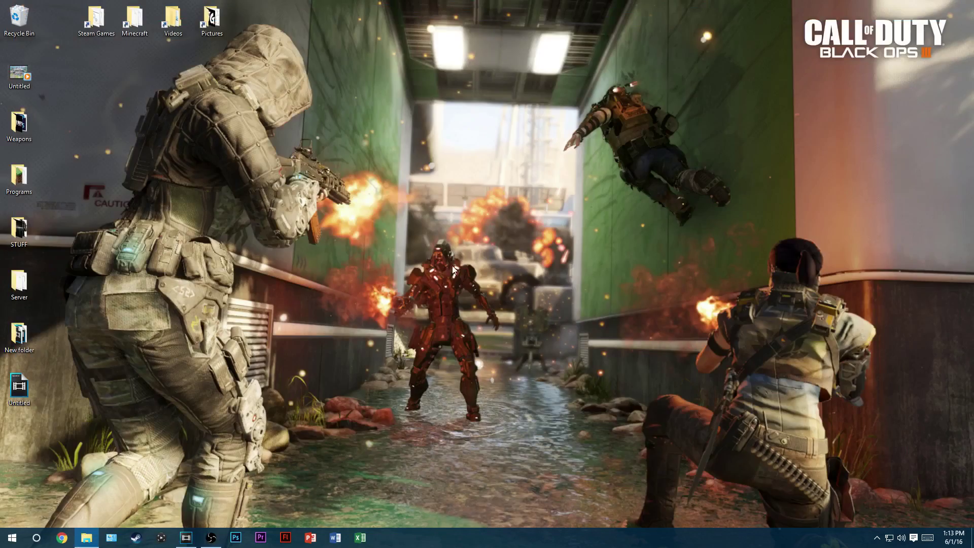
left_click(186, 537)
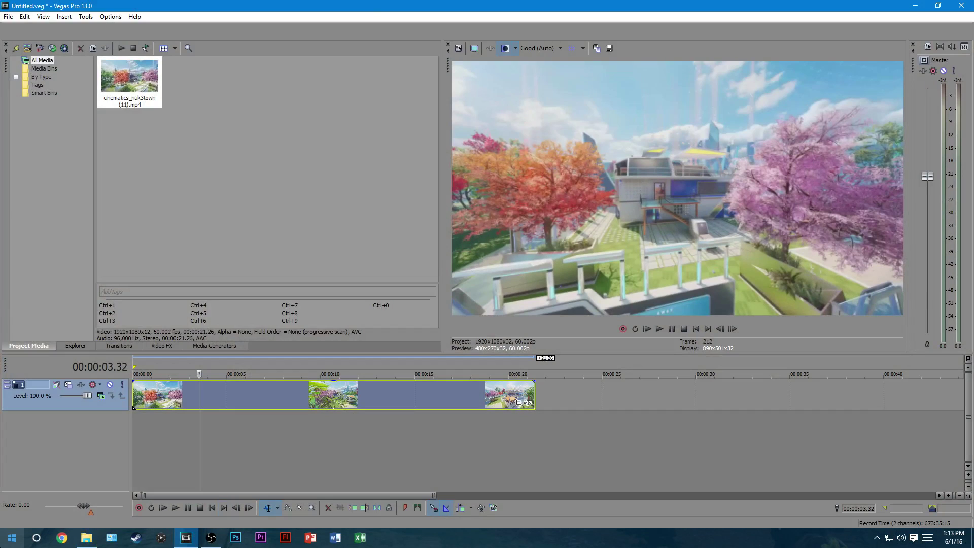
Step: Trim the start of the clip at 00:00:02.59 and move the clip to the beginning of the timeline
key("Left")
key("Left")
key("Left")
key("Left")
key("Left")
key("Left")
key("Left")
key("Left")
key("Left")
key("Left")
key("Left")
key("Left")
key("Left")
key("Left")
key("Left")
key("Left")
key("Left")
key("Left")
key("Left")
key("Left")
key("Left")
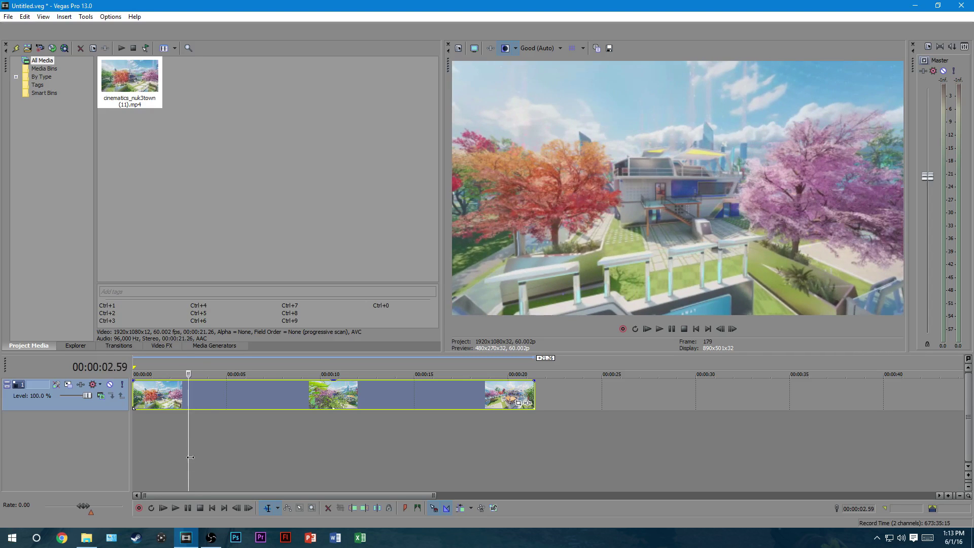
right_click(209, 401)
left_click(248, 207)
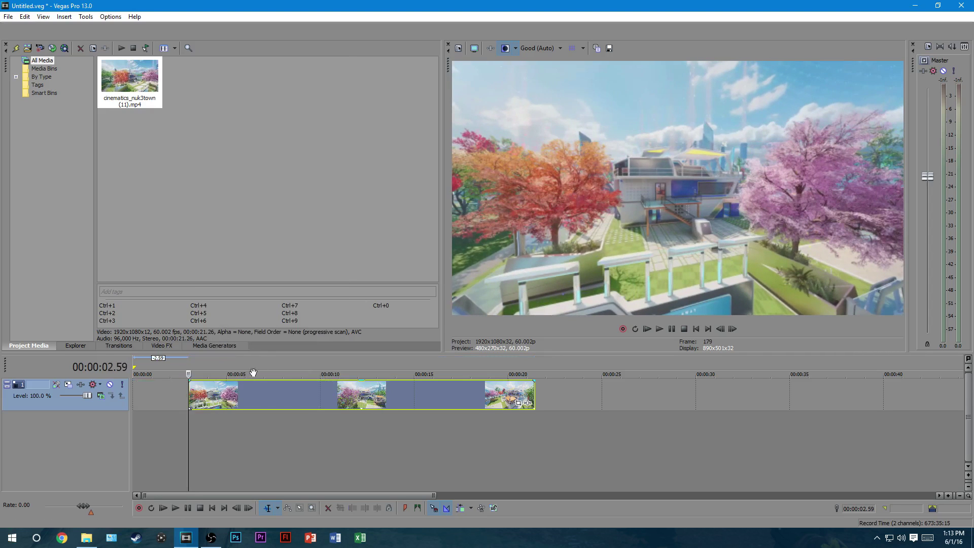
left_click(407, 382)
Step: Find a suitable end point in the clip and trim its end at 00:00:04.00
left_click(358, 395)
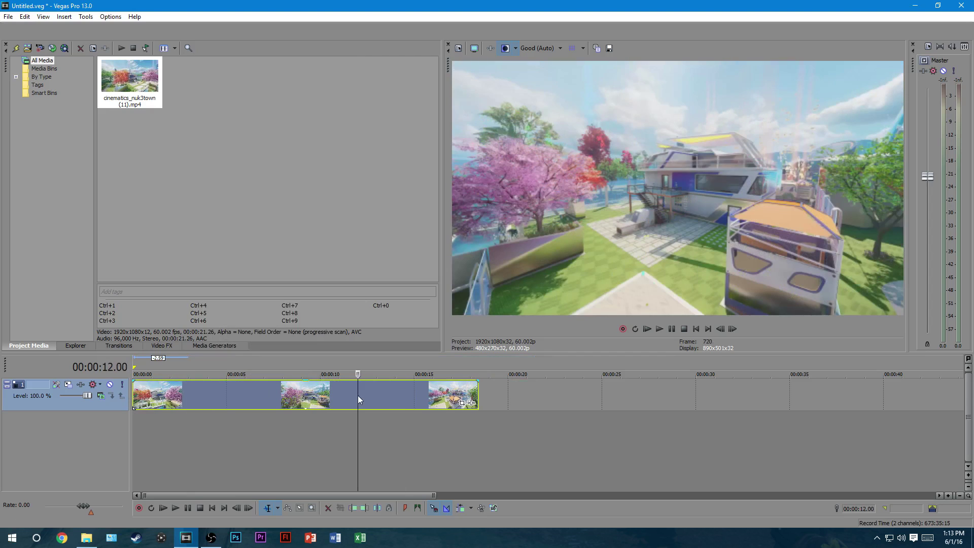
left_click(338, 396)
left_click(322, 393)
left_click(274, 392)
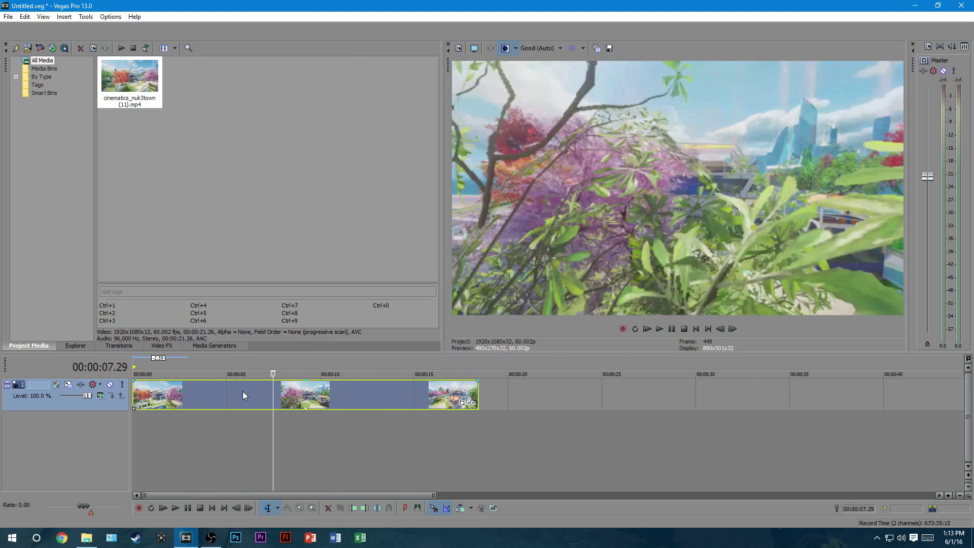
left_click(243, 391)
left_click(230, 401)
left_click(211, 392)
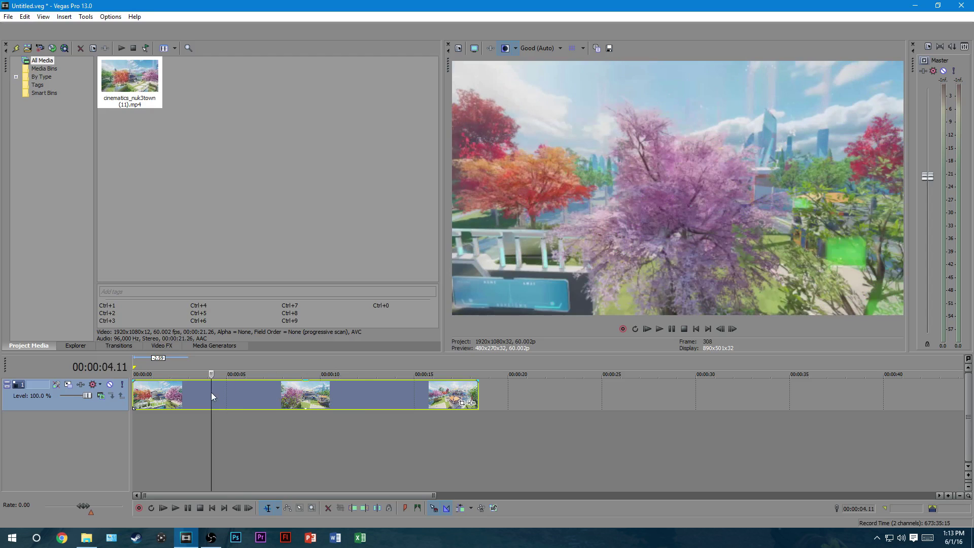
left_click(197, 391)
left_click(208, 392)
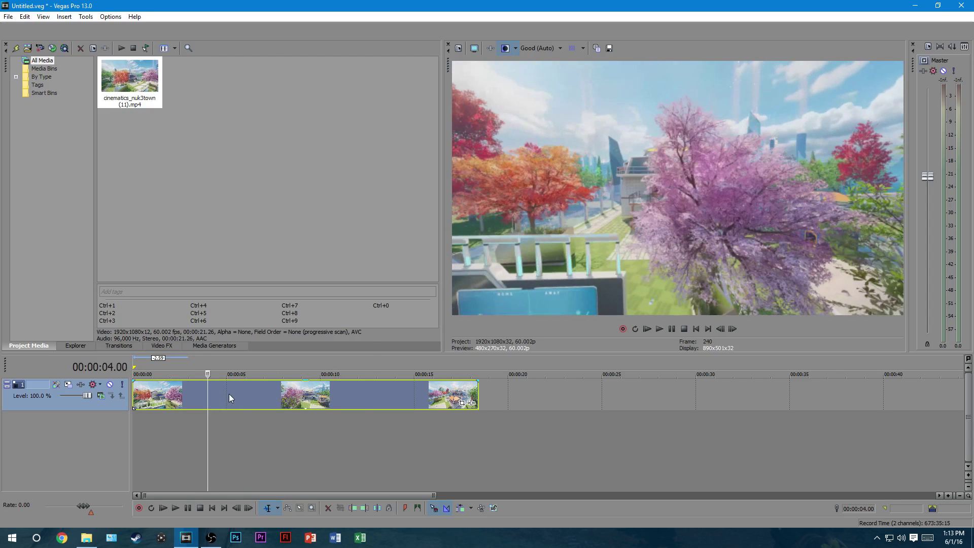
right_click(229, 394)
left_click(291, 211)
Step: Insert a video track above the clip and place a (Legacy) Text title with the Default Text preset at its start
scroll(211, 402, "up", 6)
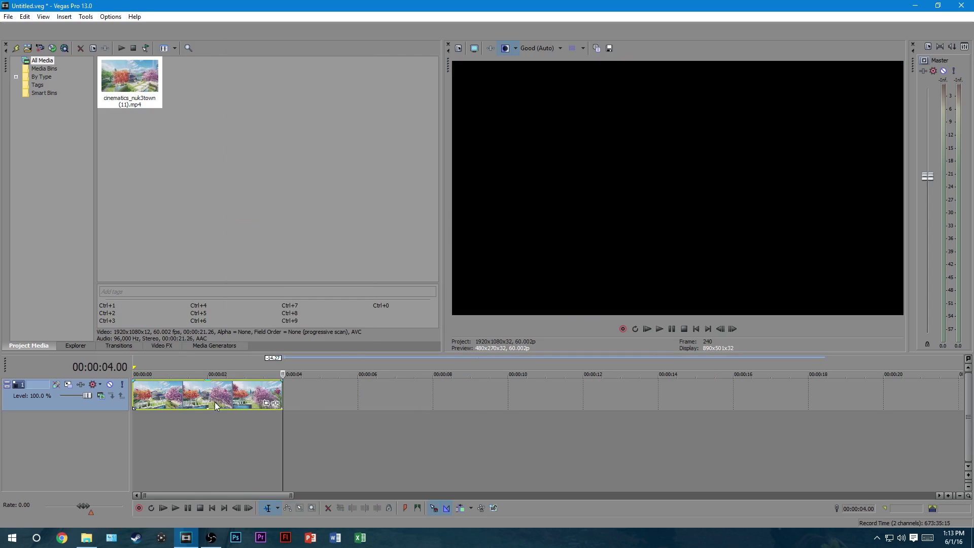
left_click_drag(173, 495, 150, 495)
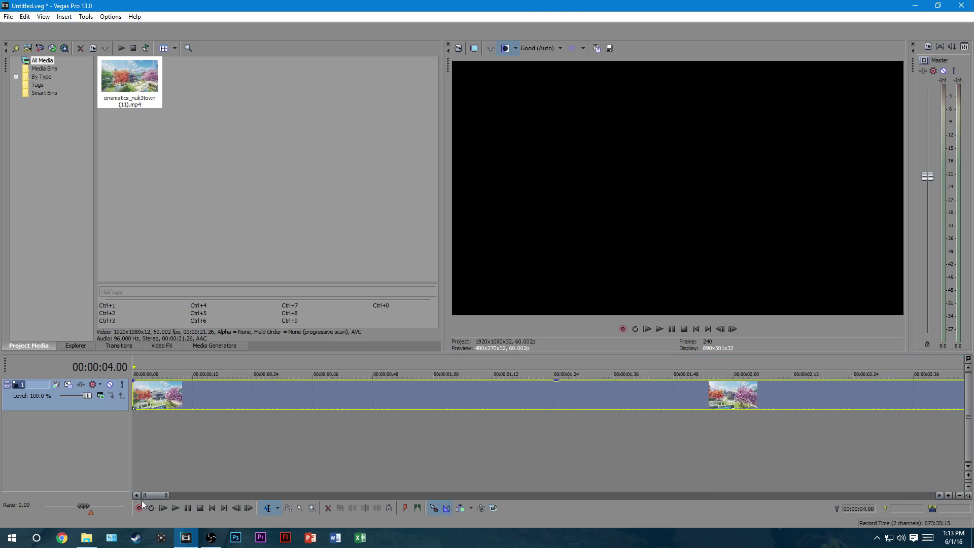
scroll(167, 415, "down", 5)
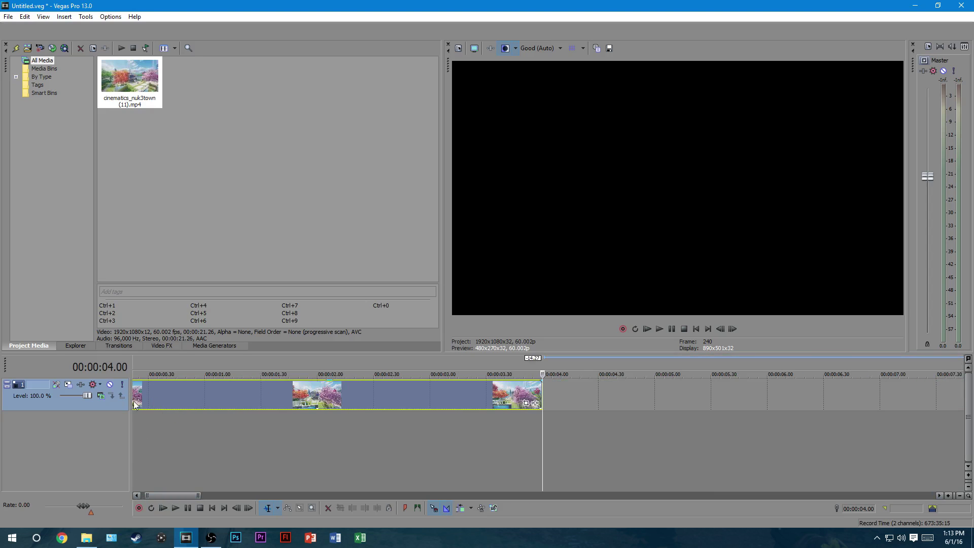
scroll(153, 487, "up", 1)
right_click(102, 407)
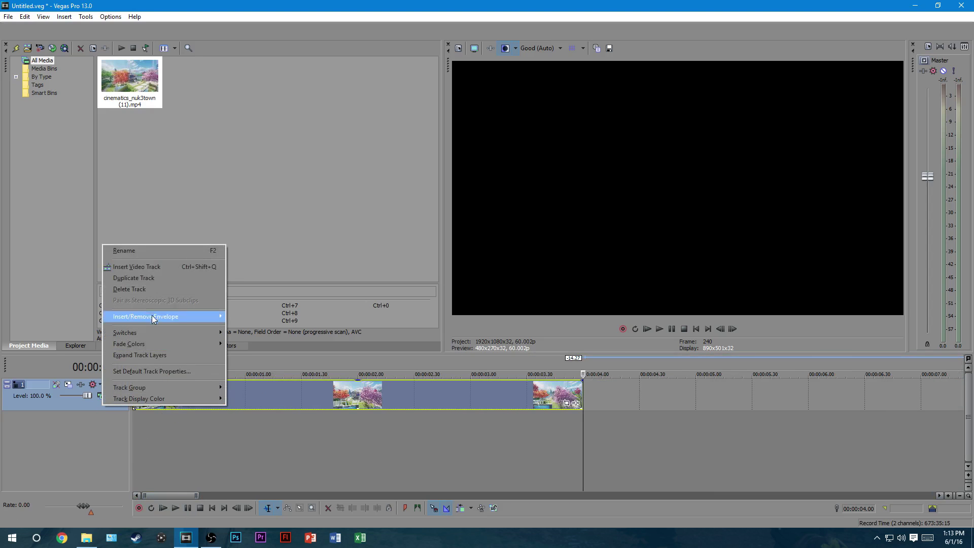
left_click(133, 265)
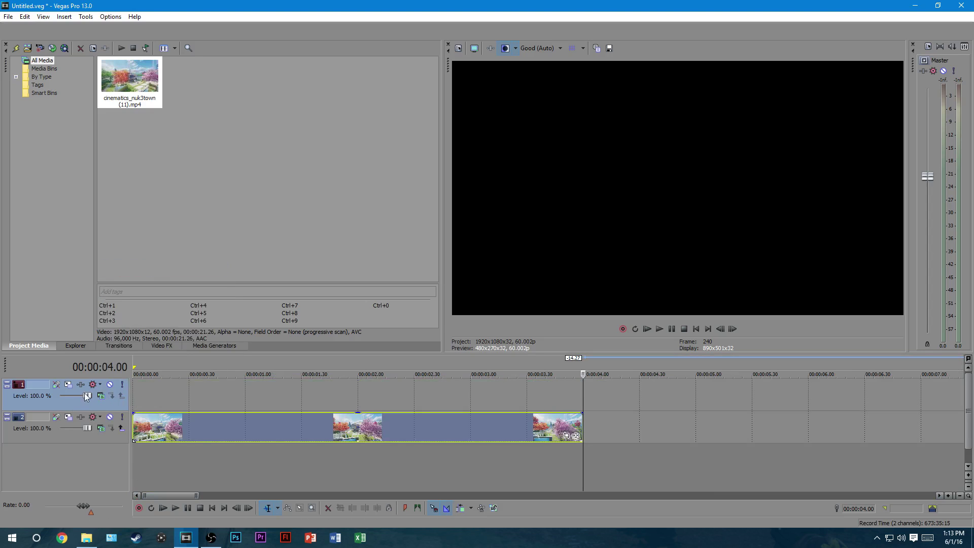
left_click(229, 347)
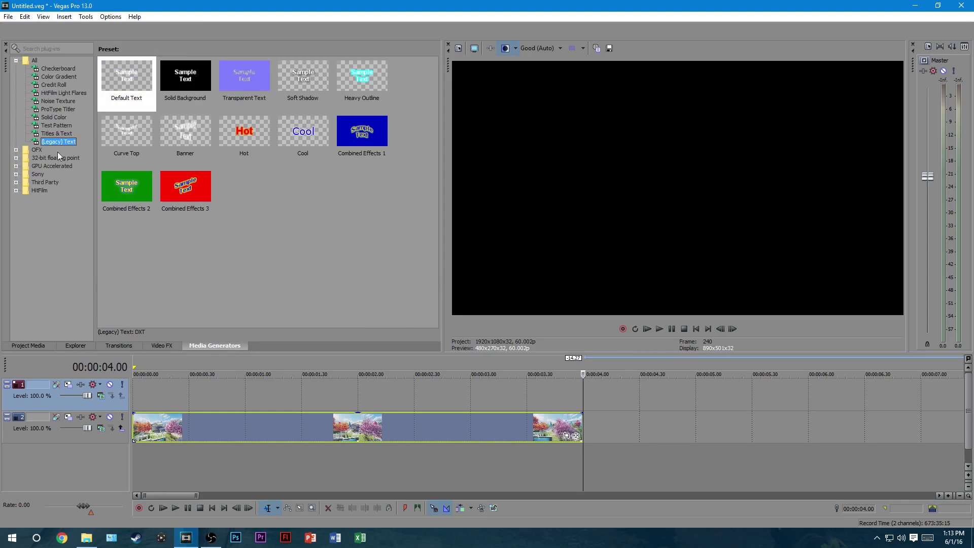
left_click_drag(59, 145, 149, 396)
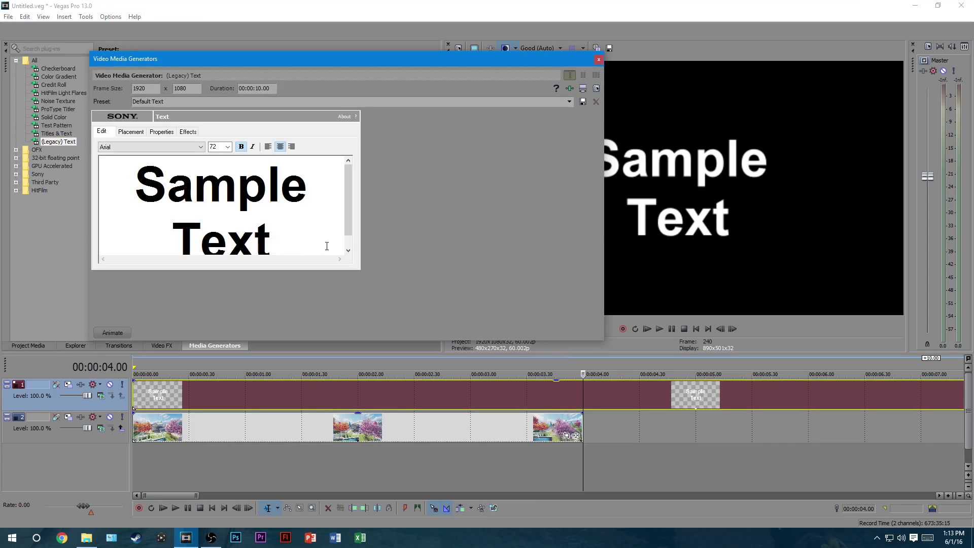
Step: Try the Bebas Neue font on the whole sample text
left_click_drag(312, 239, 159, 137)
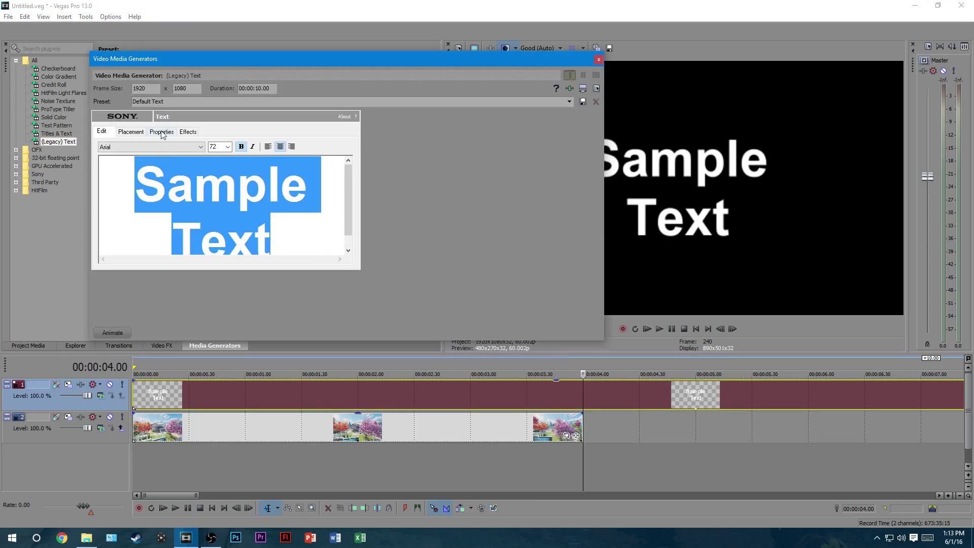
left_click(203, 149)
mouse_move(202, 213)
left_mouse_down()
mouse_move(200, 191)
mouse_move(202, 220)
left_mouse_up()
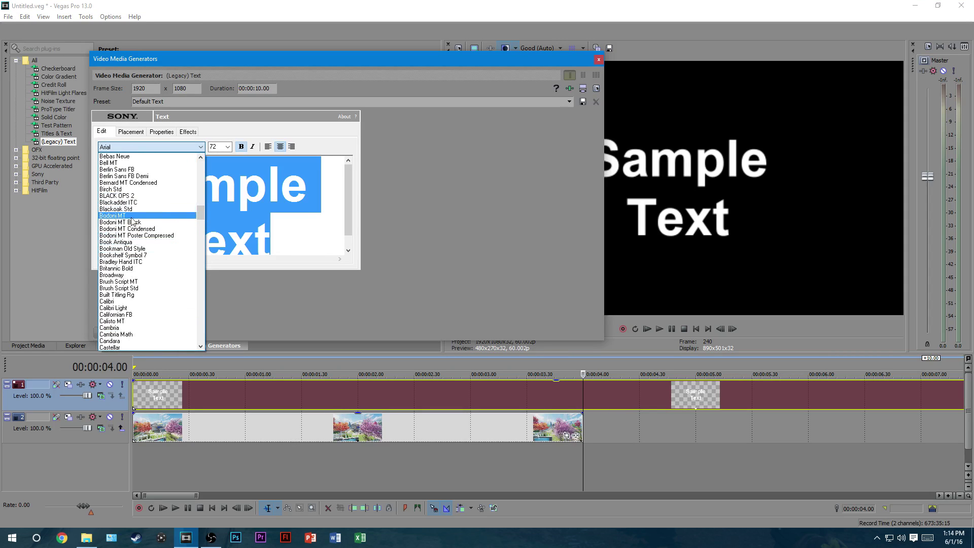
left_click(115, 156)
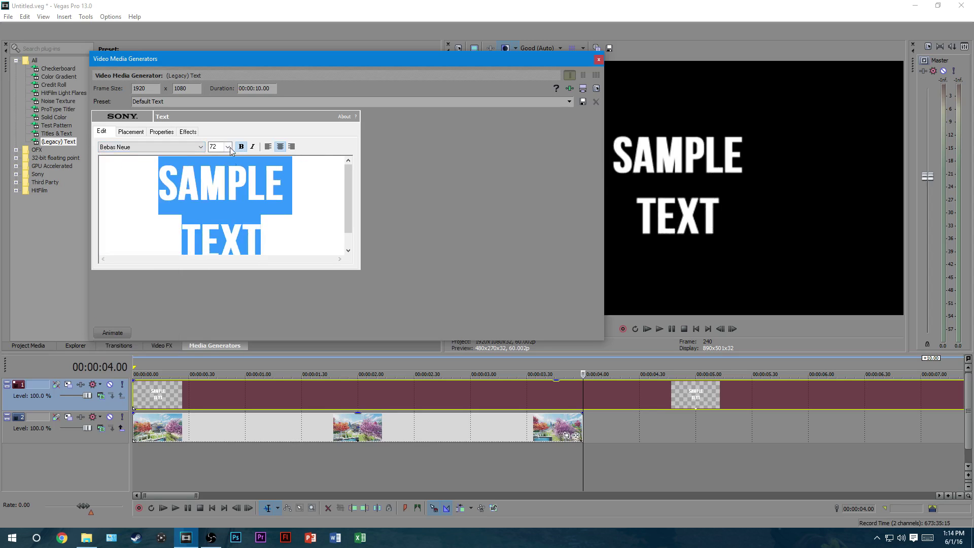
key("Down")
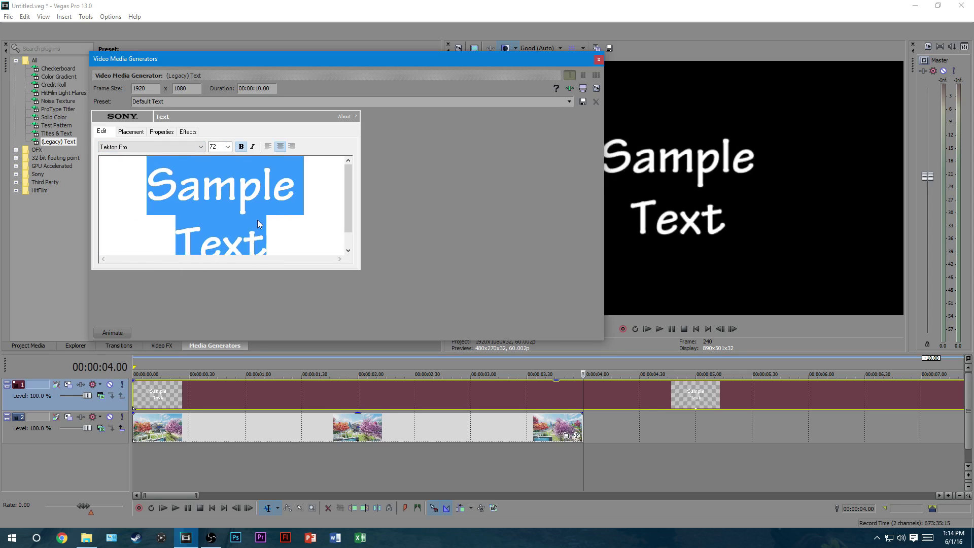
scroll(263, 229, "down", 1)
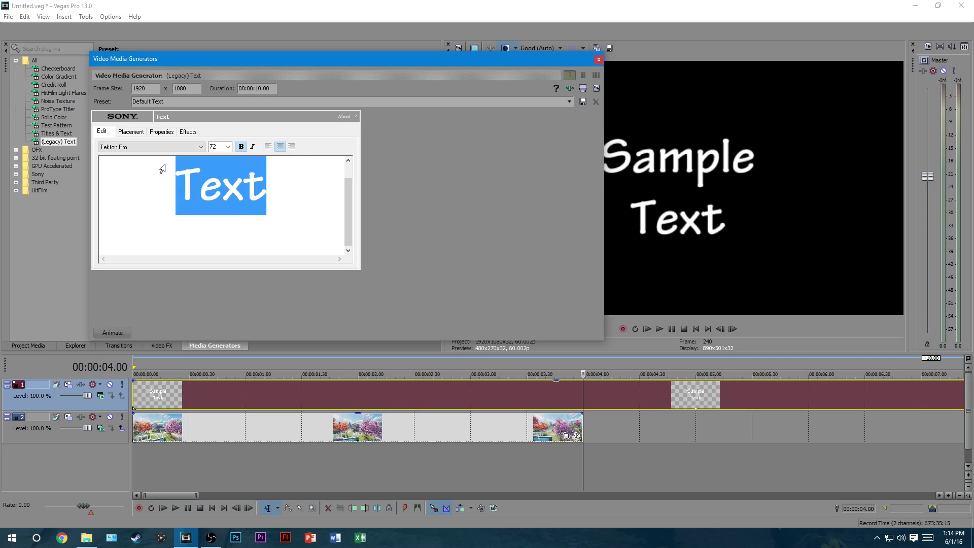
Step: Replace the word Text with TEXT and set its font to Bebas Neue
type("TEXT")
left_click_drag(273, 183, 172, 170)
left_click(201, 146)
left_click_drag(201, 304, 219, 213)
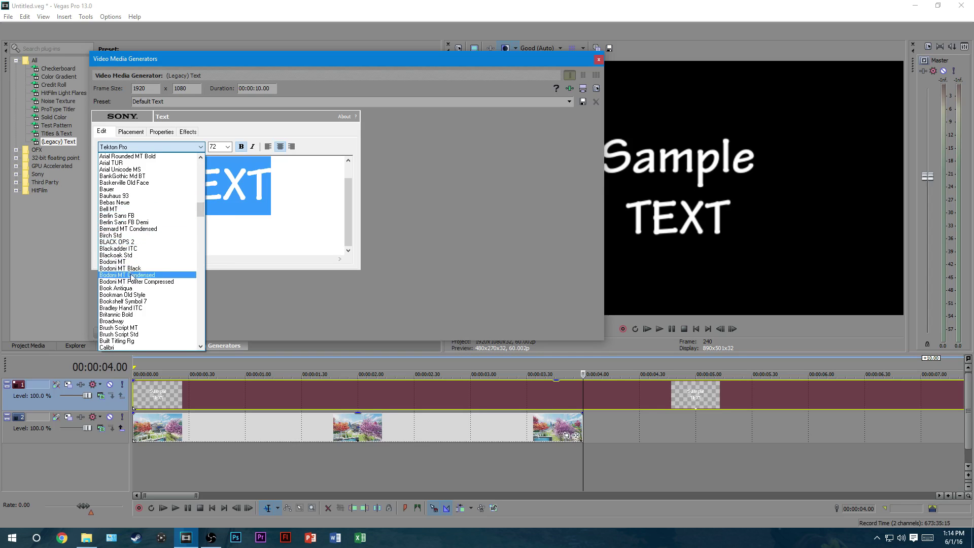
left_click(130, 203)
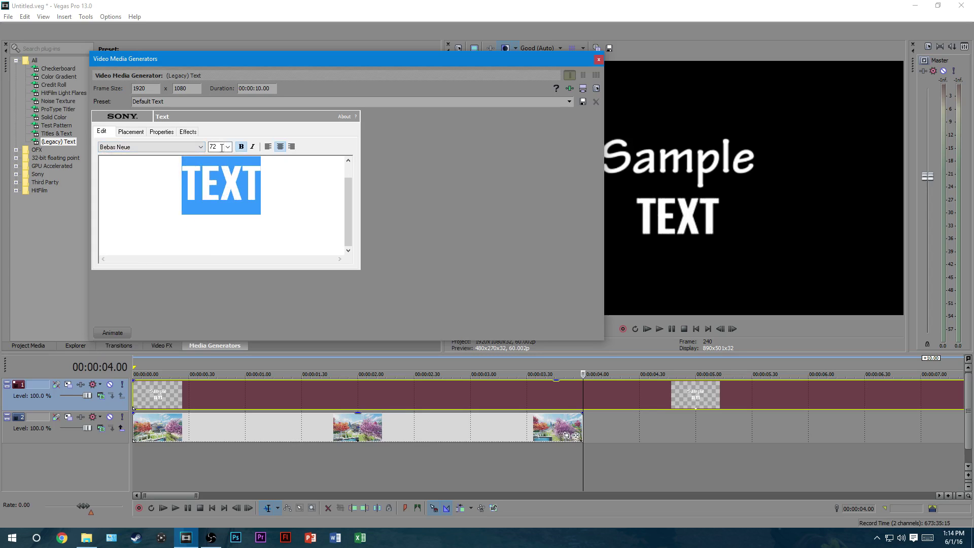
Step: Delete the Sample line above TEXT in the title
left_click(188, 132)
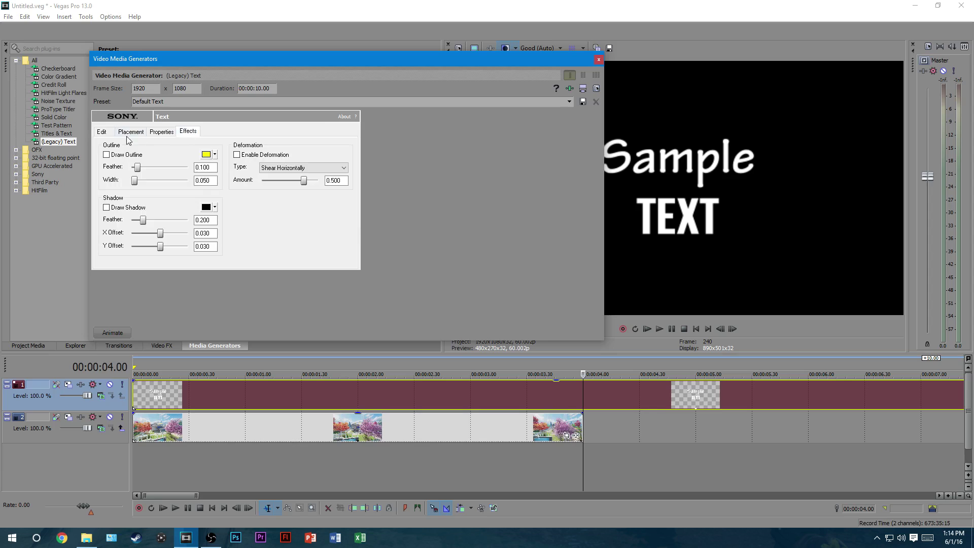
left_click(102, 132)
left_click(199, 183)
key("Left")
key("BackSpace")
key("BackSpace")
key("BackSpace")
key("BackSpace")
key("BackSpace")
key("BackSpace")
key("BackSpace")
Step: Enable the title's drawn shadow and set its colour to white
left_click(188, 132)
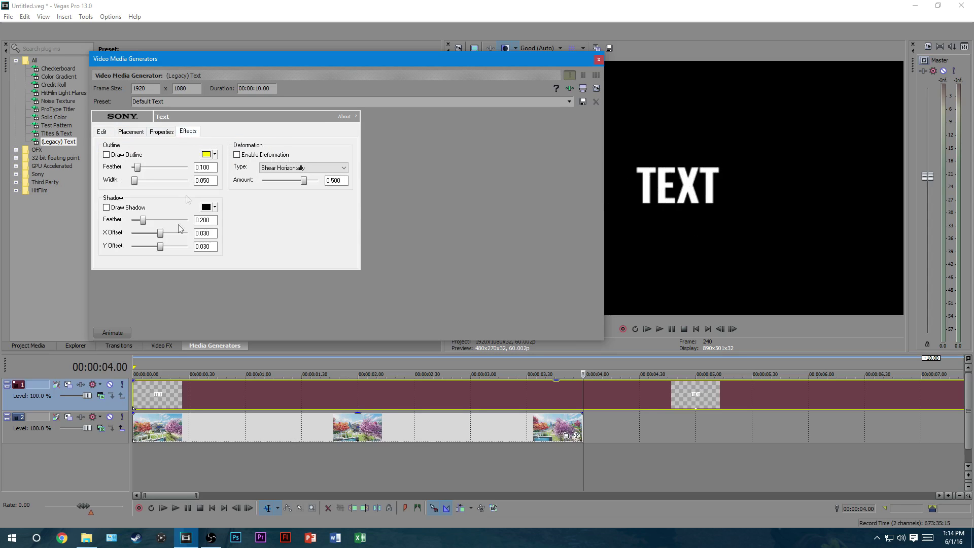
left_click(206, 207)
left_click(230, 242)
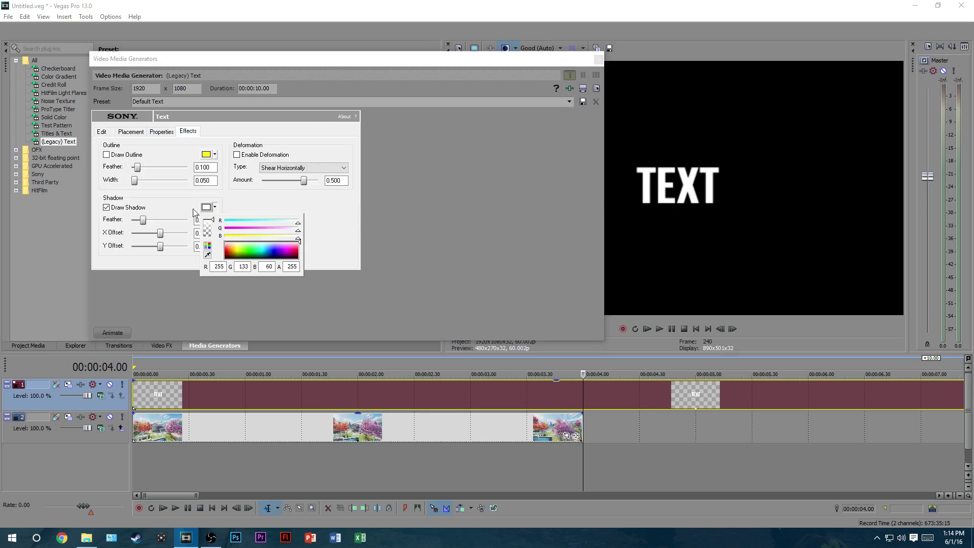
left_click(153, 212)
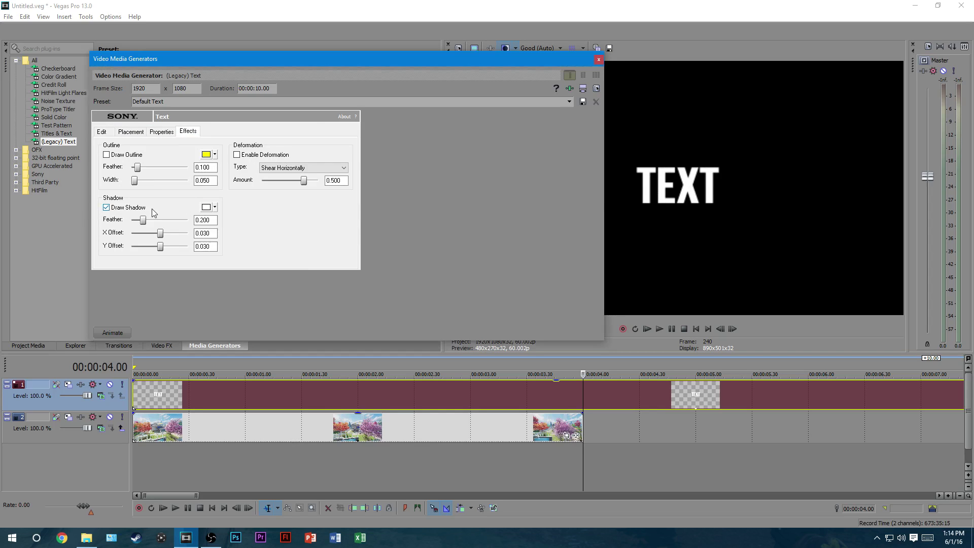
Step: Set the title shadow's X and Y offsets to 0 and close the text generator window
type("0")
double_click(215, 246)
type("0")
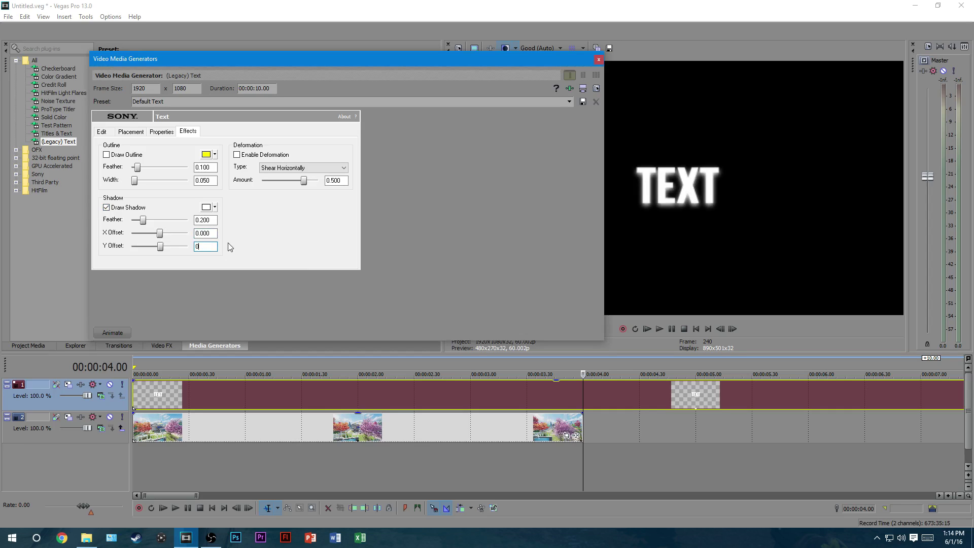
left_click(213, 233)
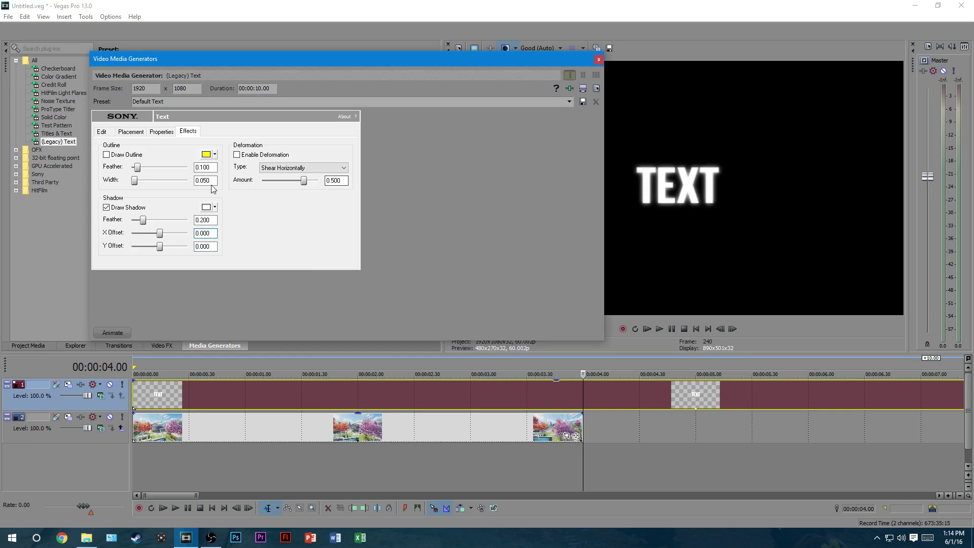
left_click(103, 132)
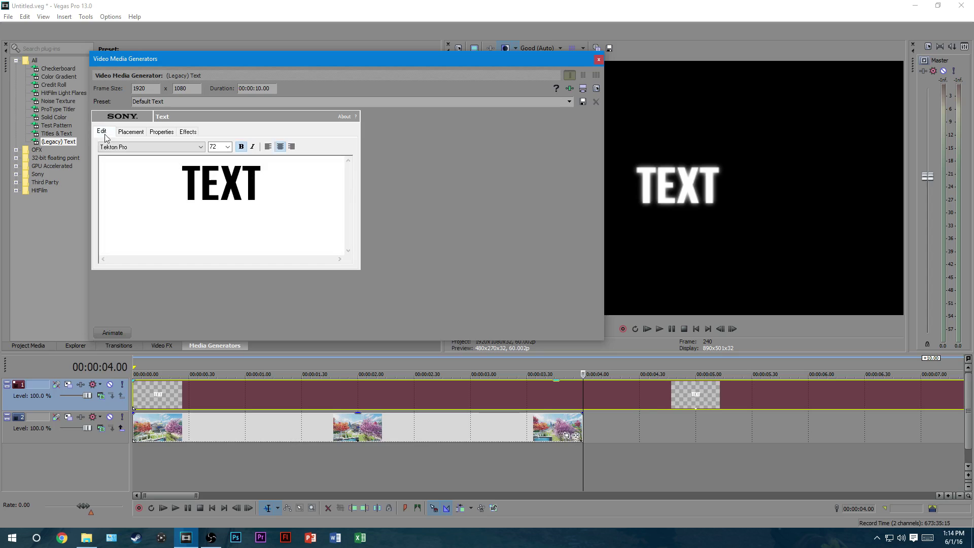
left_click(599, 60)
Step: Trim the end of the text event to the clip's end at 00:00:04.00 and return the cursor to the project start
right_click(616, 399)
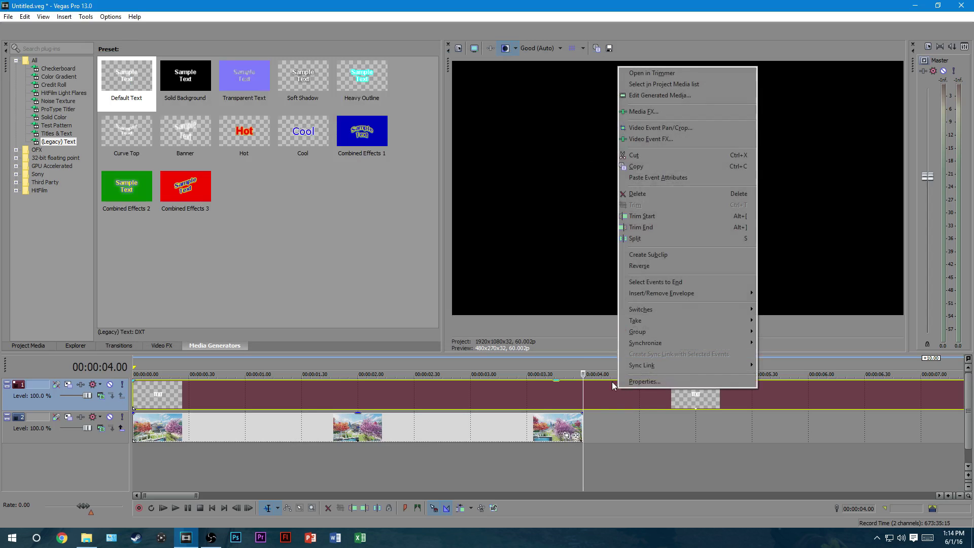
left_click(667, 222)
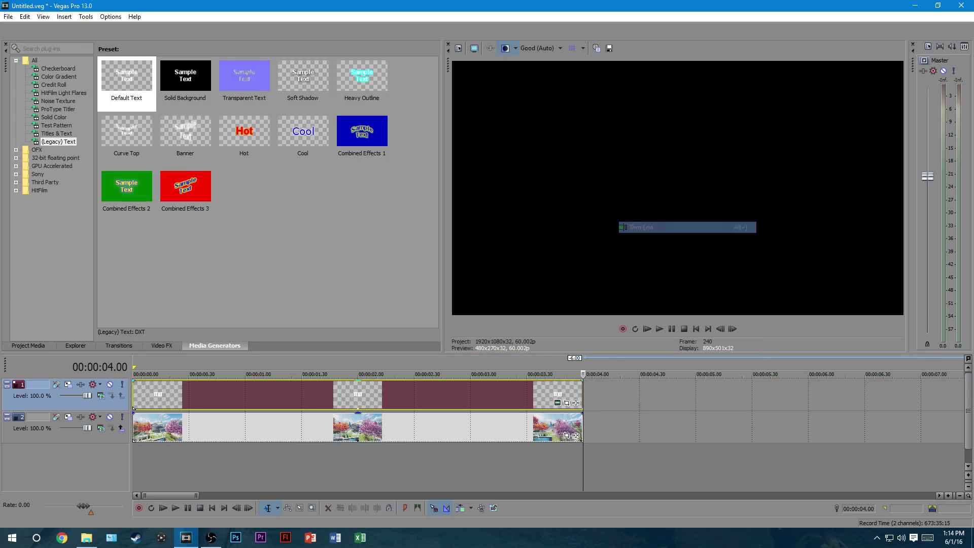
left_click(135, 425)
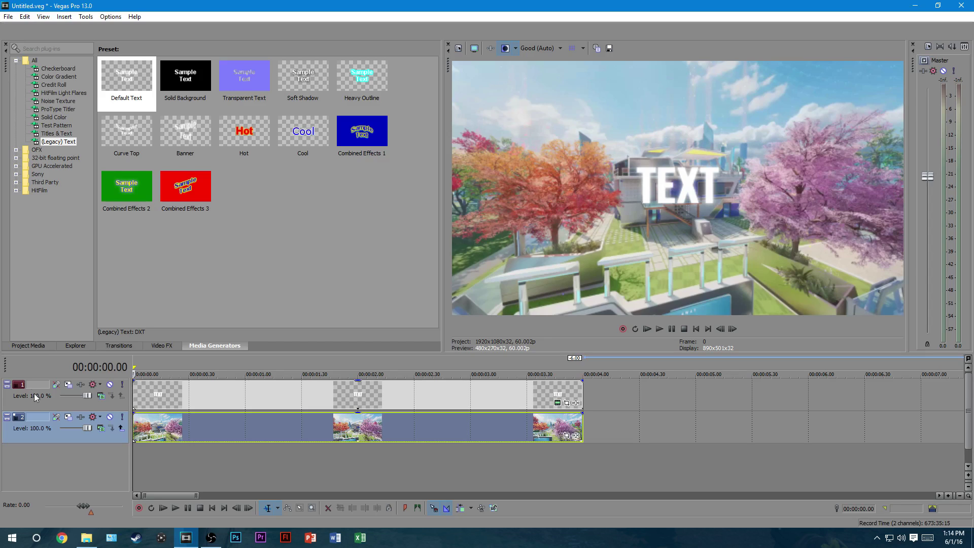
Step: Set the text track's compositing mode to 3D Source Alpha and open its Track Motion window
left_click(101, 395)
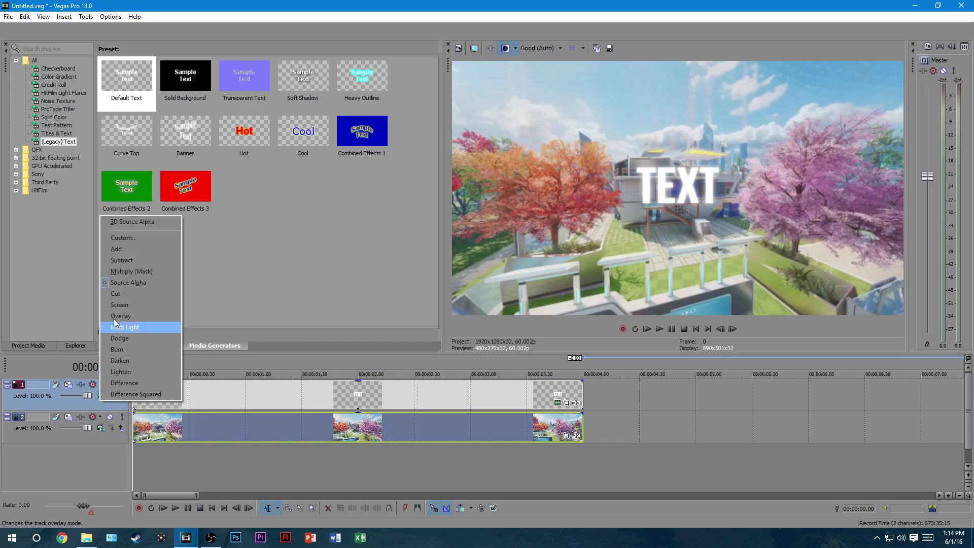
left_click(107, 223)
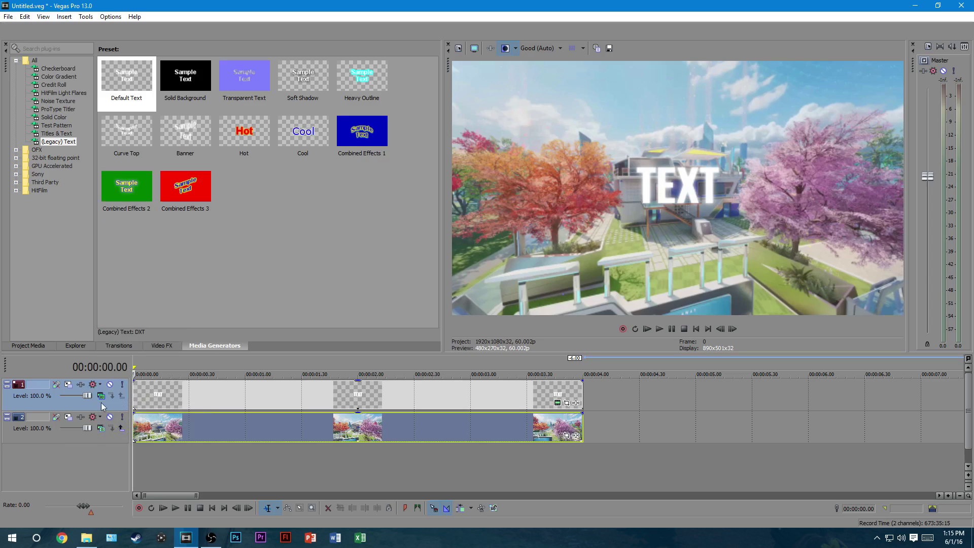
left_click(69, 385)
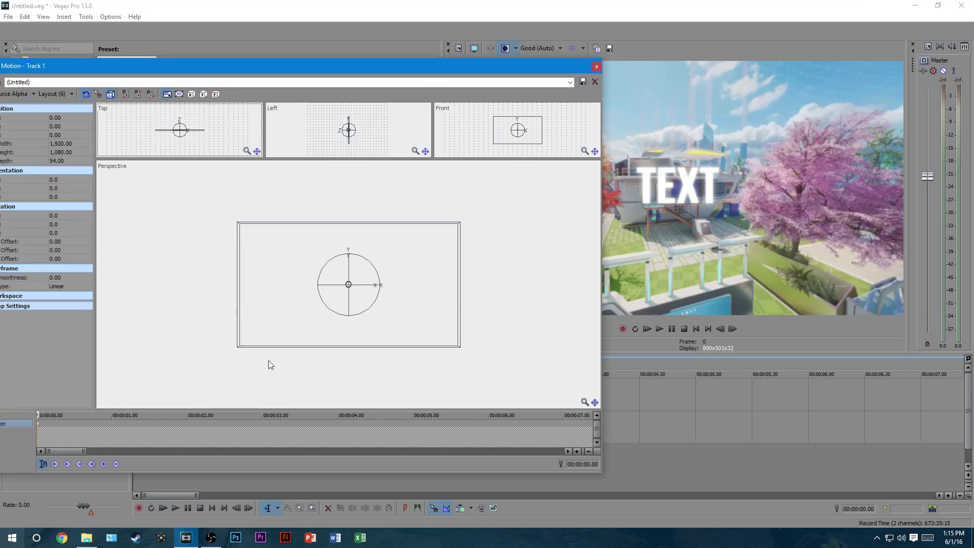
Step: Move and narrow the Track Motion window so the title in the video preview stays uncovered
left_click_drag(428, 66, 382, 69)
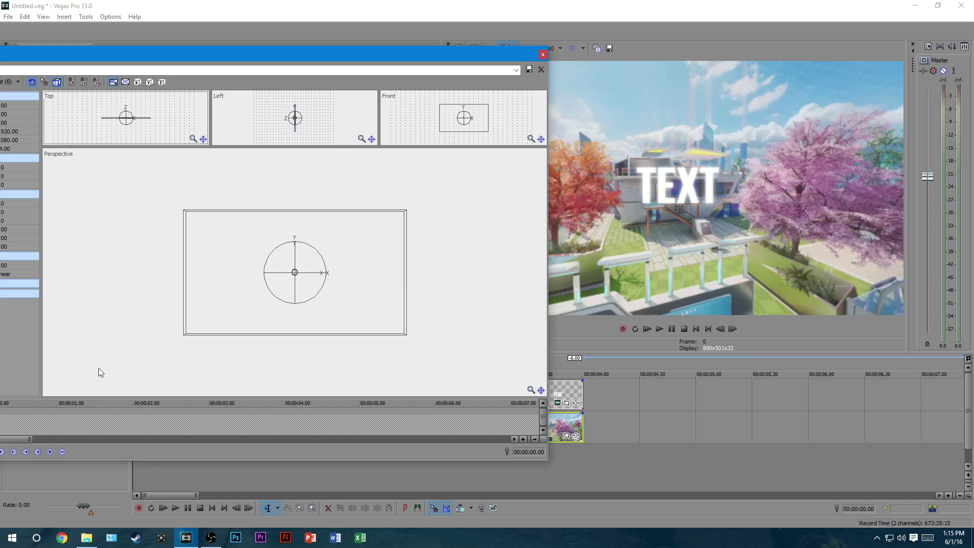
left_click_drag(170, 55, 228, 50)
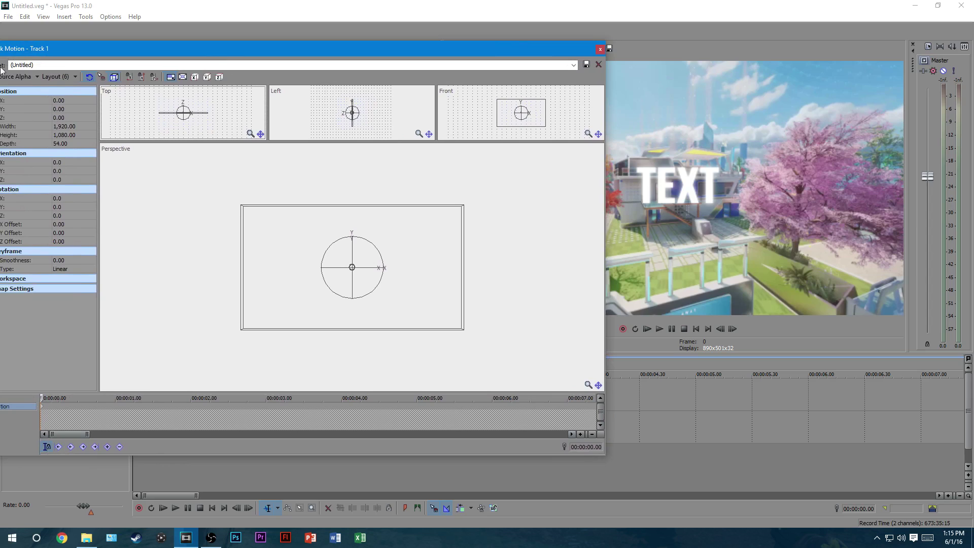
left_click(13, 538)
left_click(50, 315)
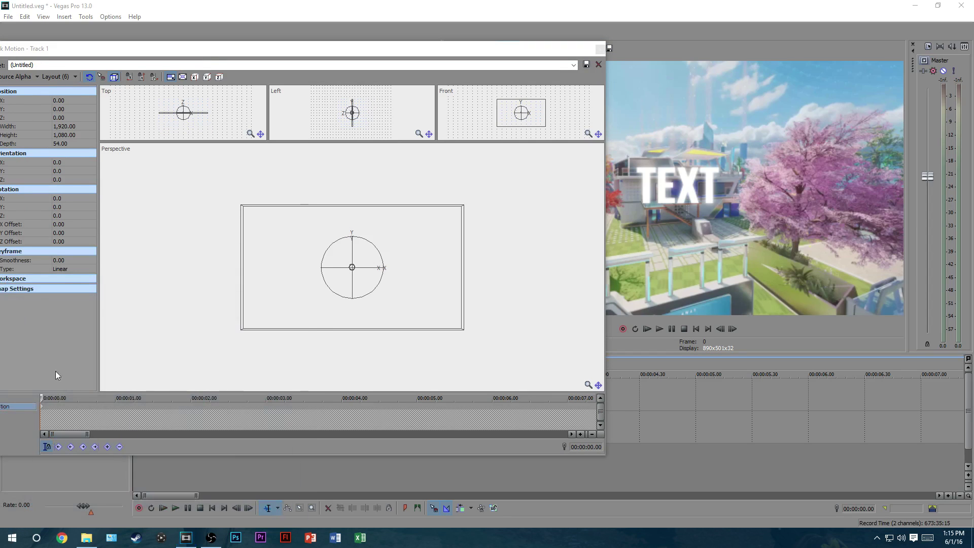
left_click(25, 432)
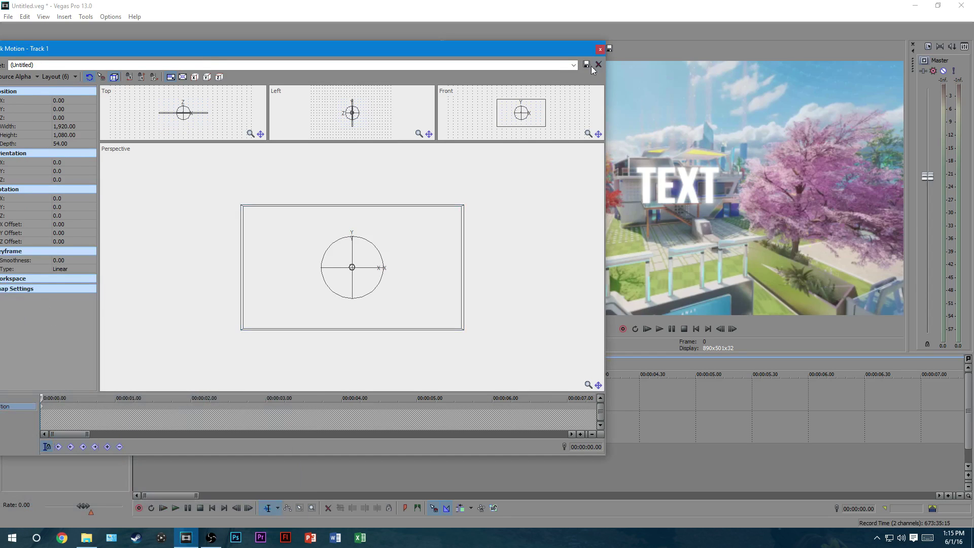
left_click_drag(558, 48, 543, 40)
left_click_drag(591, 217, 520, 218)
left_click_drag(423, 45, 402, 44)
Step: Try moving, shrinking and rotating the text track in the perspective view, and undo the last rotation
mouse_move(369, 283)
left_mouse_down()
mouse_move(358, 284)
mouse_move(370, 302)
mouse_move(367, 291)
left_mouse_up()
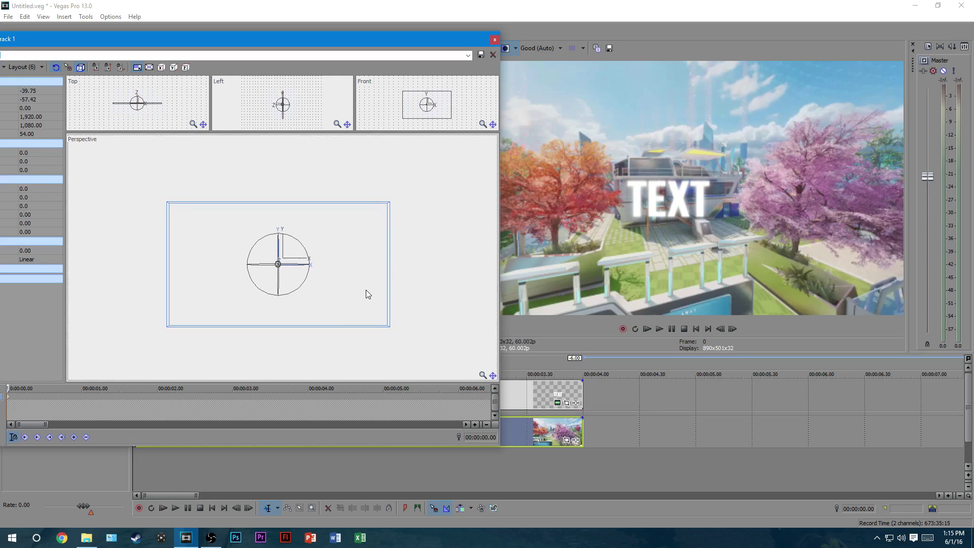
left_click_drag(389, 327, 295, 238)
scroll(357, 242, "up", 5)
left_click_drag(271, 245, 250, 247)
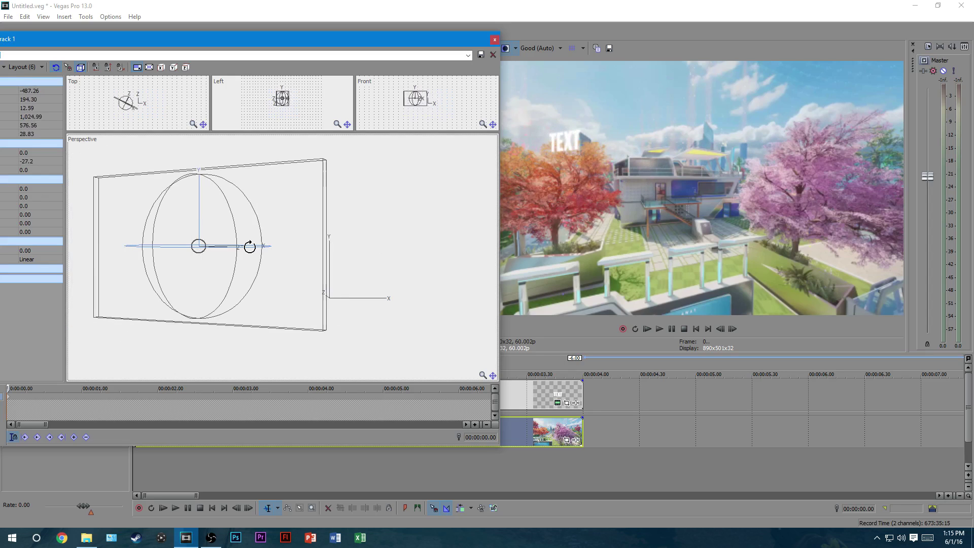
left_click_drag(197, 169, 226, 172)
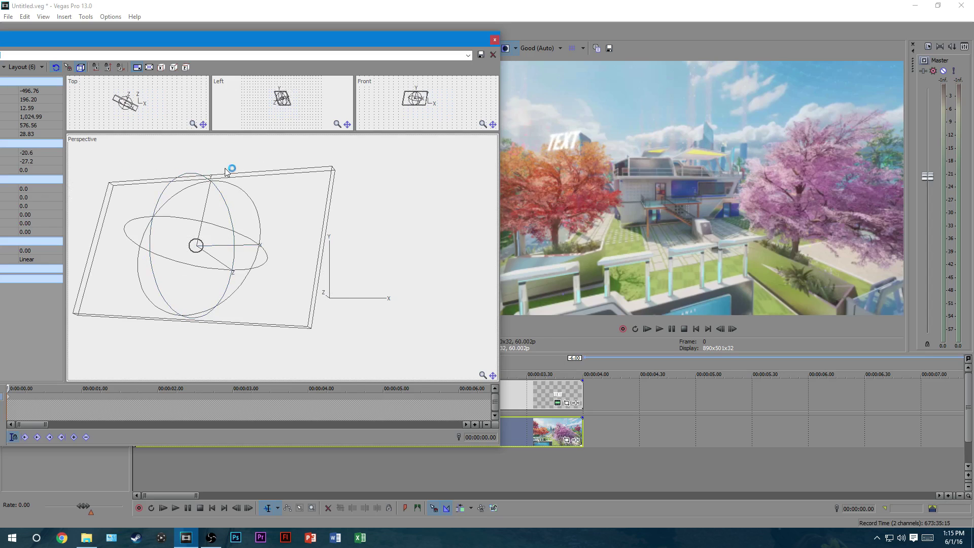
key("ctrl+z")
key("ctrl+z")
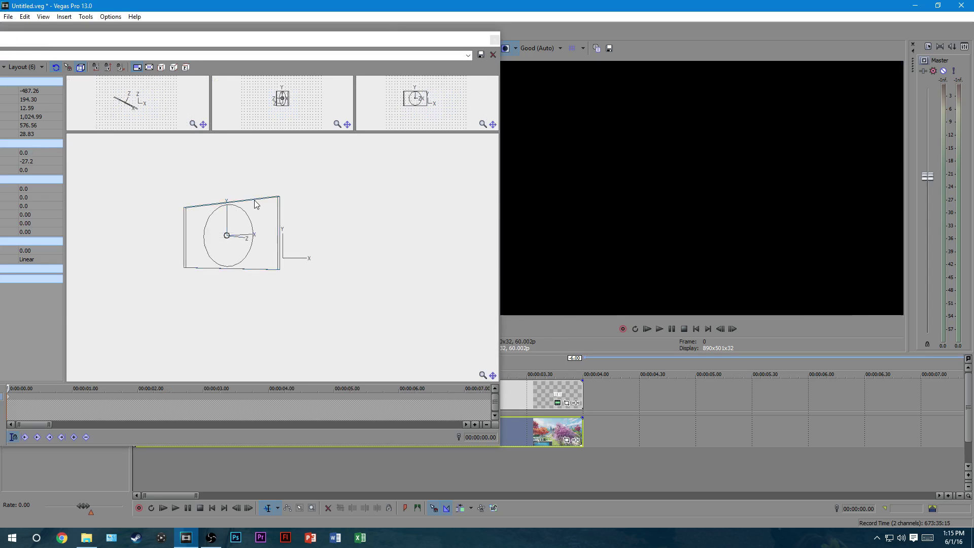
Step: Scale the text track to about 835 wide and place it over the house front, at about X -172, Y -18
left_click_drag(269, 251, 289, 267)
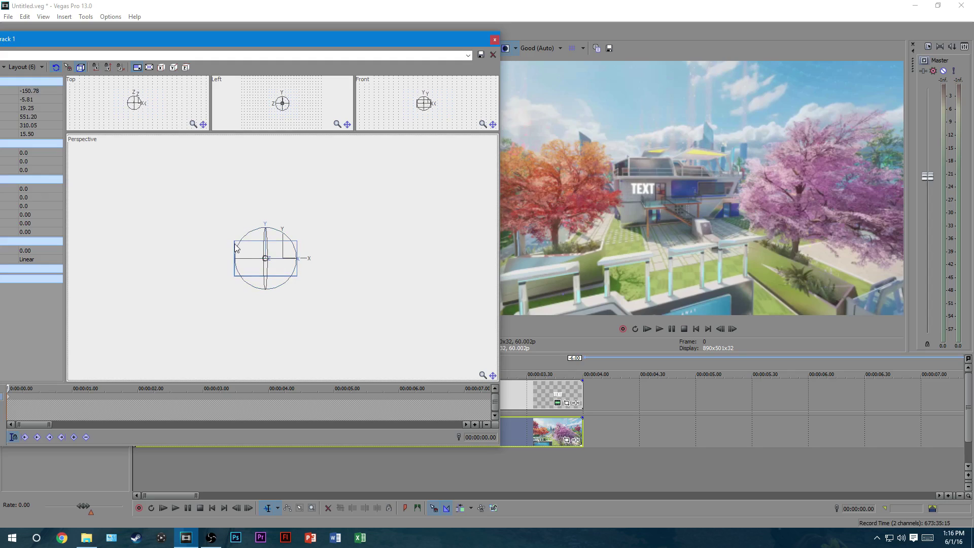
left_click_drag(234, 240, 193, 211)
left_click_drag(276, 264, 312, 282)
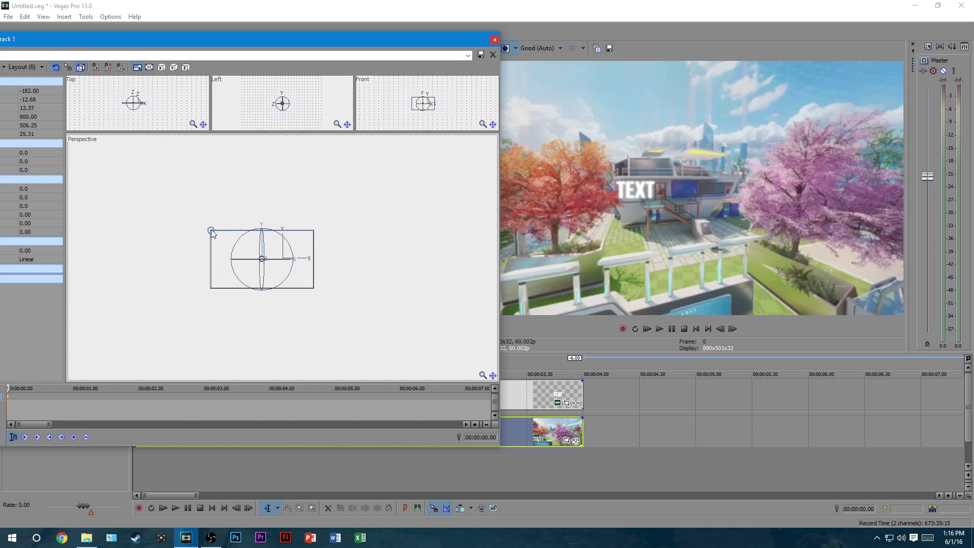
left_click_drag(212, 233, 215, 232)
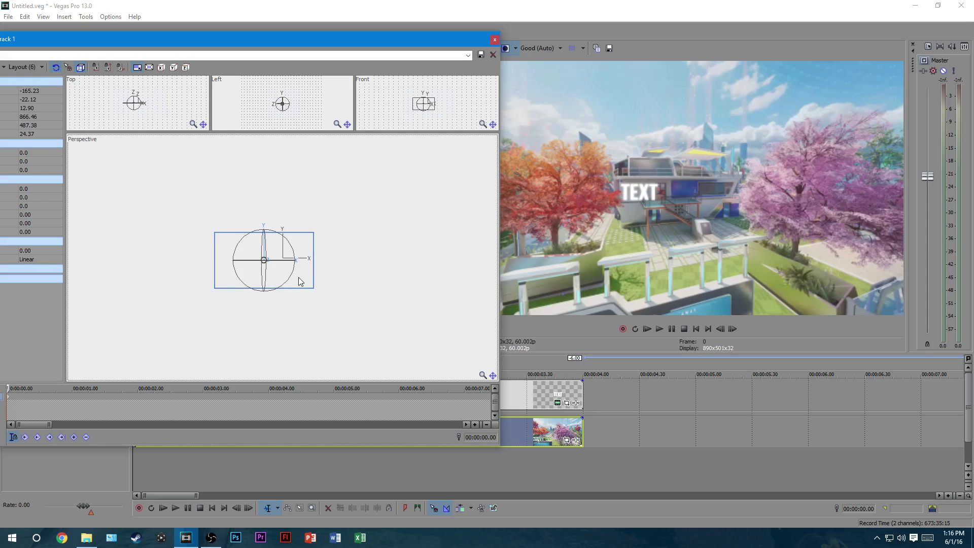
left_click_drag(296, 277, 297, 276)
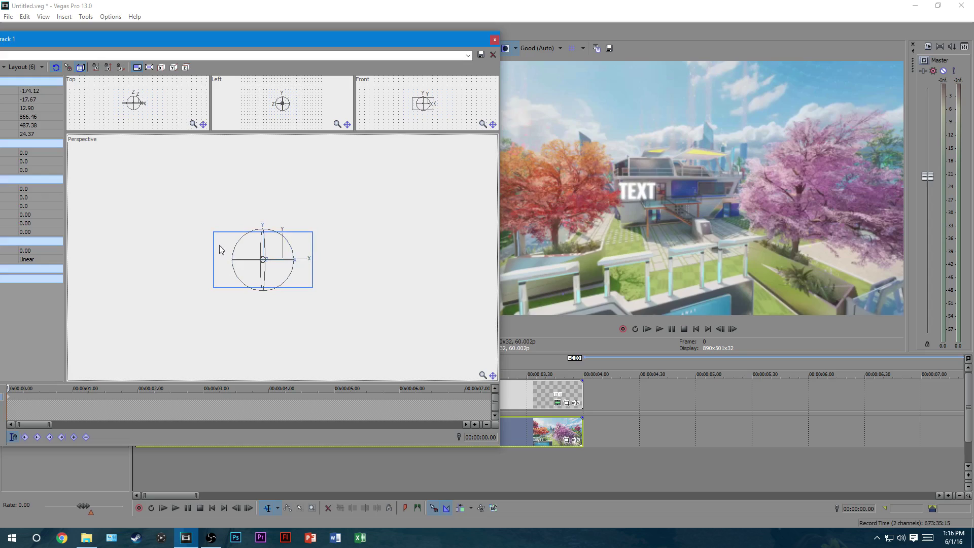
left_click_drag(214, 234, 217, 233)
left_click_drag(309, 282, 308, 280)
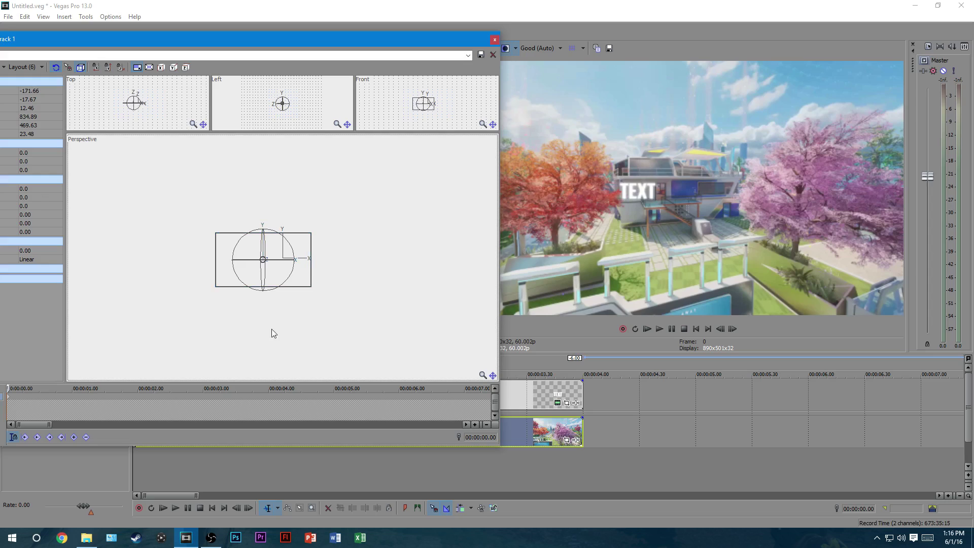
Step: Rotate the text track about 7.4 degrees around its Y axis and close Track Motion
mouse_move(263, 227)
left_mouse_down()
mouse_move(235, 231)
mouse_move(261, 227)
left_mouse_up()
left_click_drag(289, 258, 296, 259)
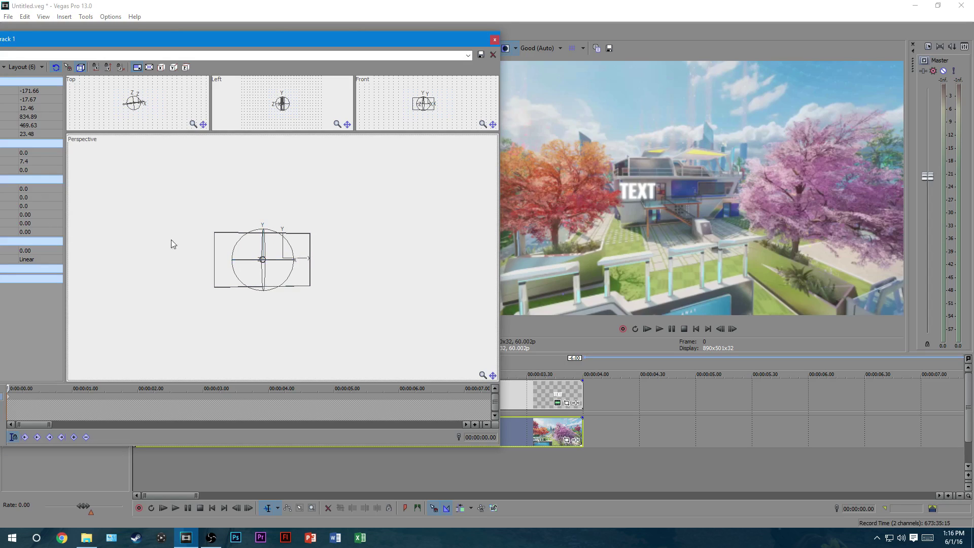
left_click(495, 40)
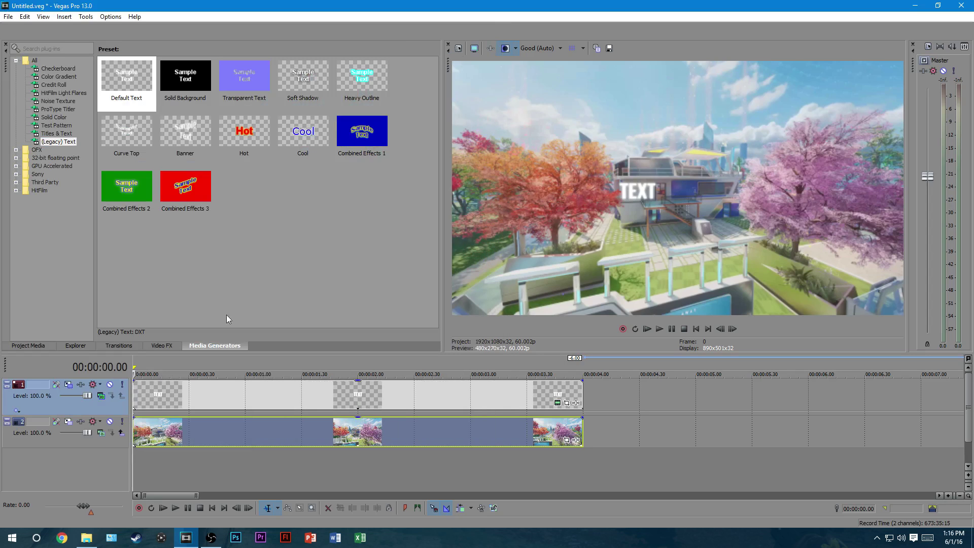
Step: Trim the ends of both the video clip and the text event at 00:00:03.25
left_click(581, 426)
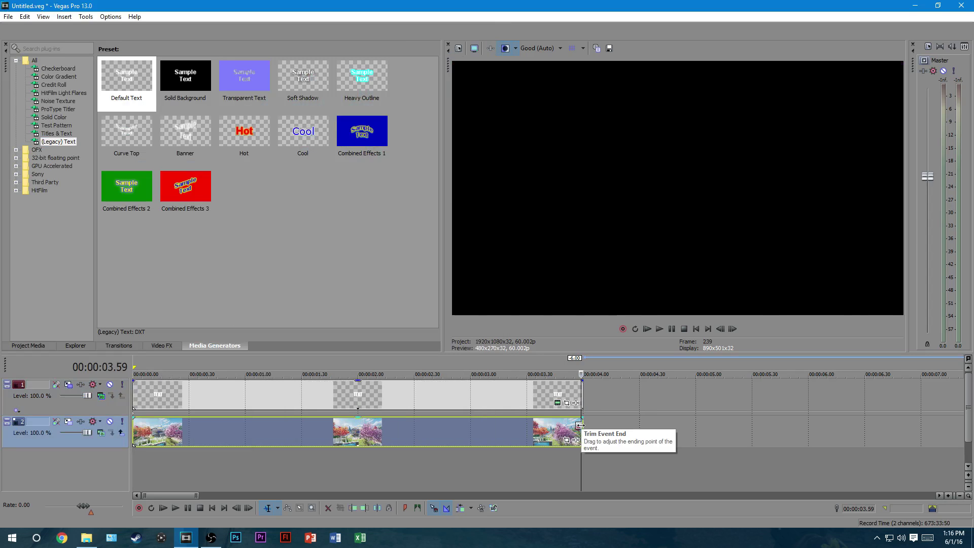
key("Left")
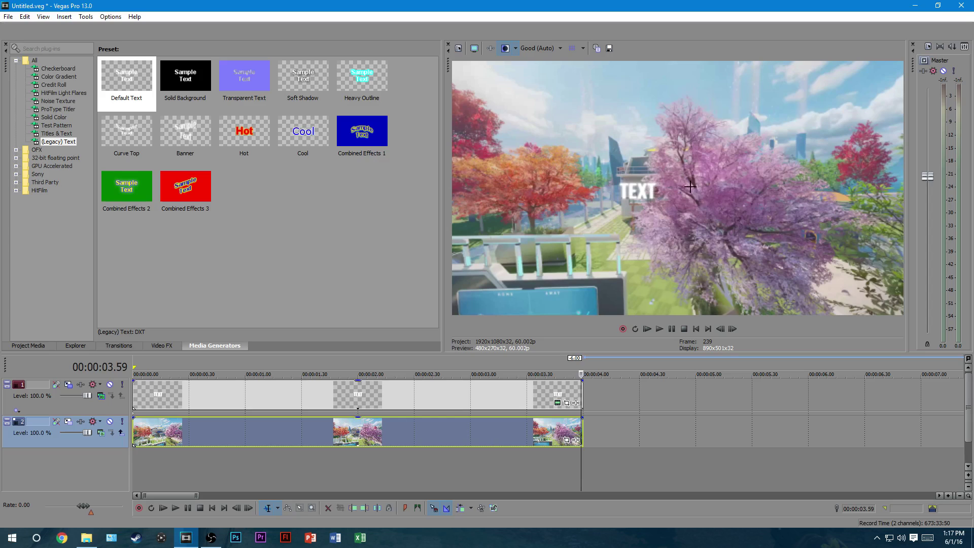
left_click(557, 430)
left_click(540, 433)
left_click(517, 437)
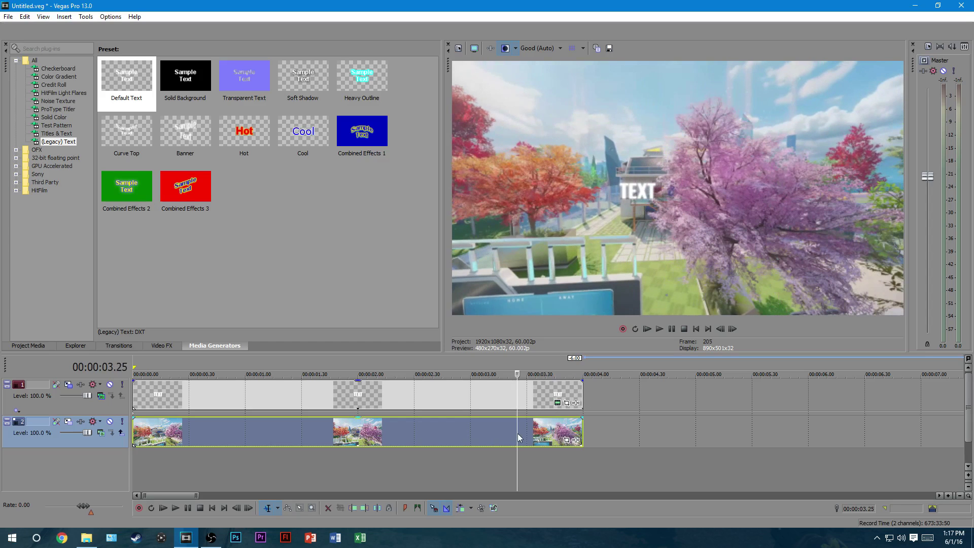
right_click(525, 428)
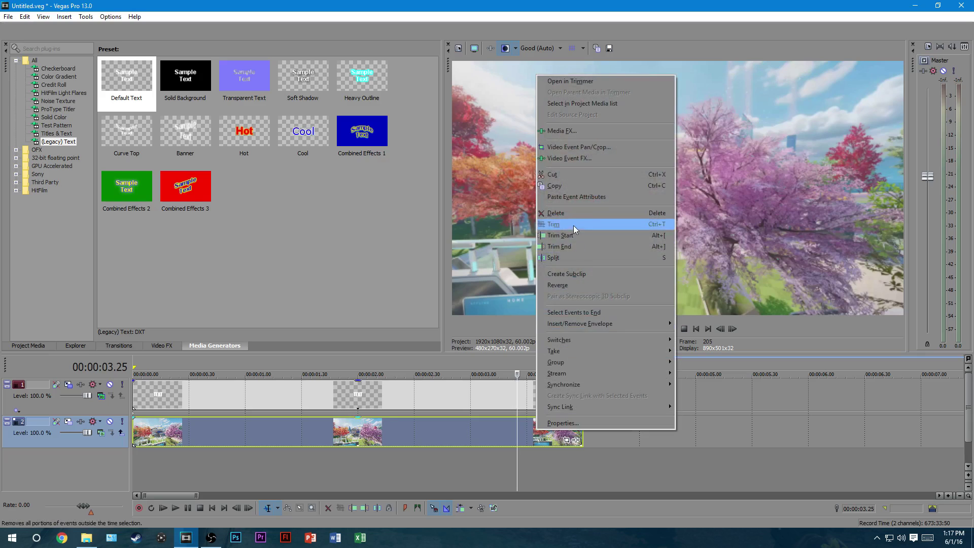
left_click(574, 249)
right_click(521, 404)
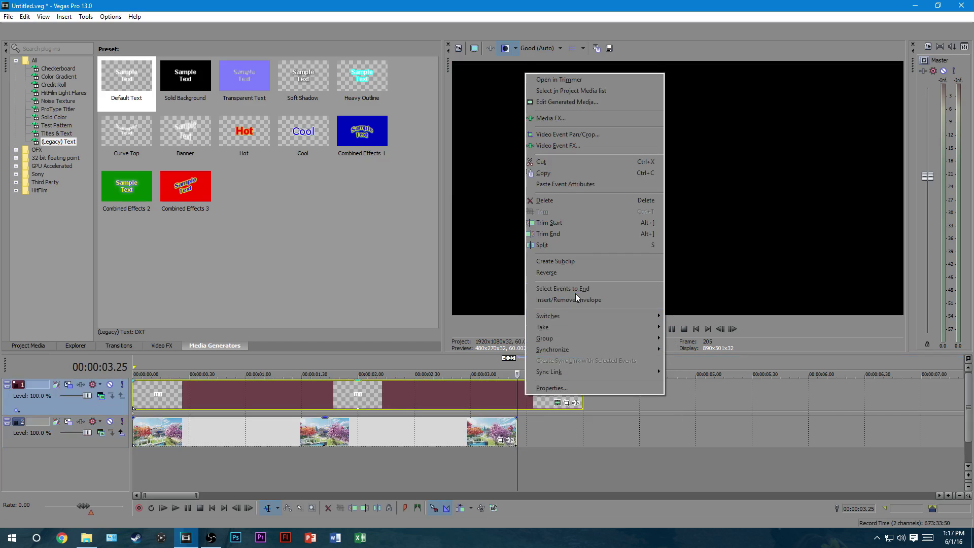
left_click(574, 234)
Step: At 00:00:03.24, keyframe the text track's motion with a size of about 740 wide at about X -174, Y -4
left_click(514, 431)
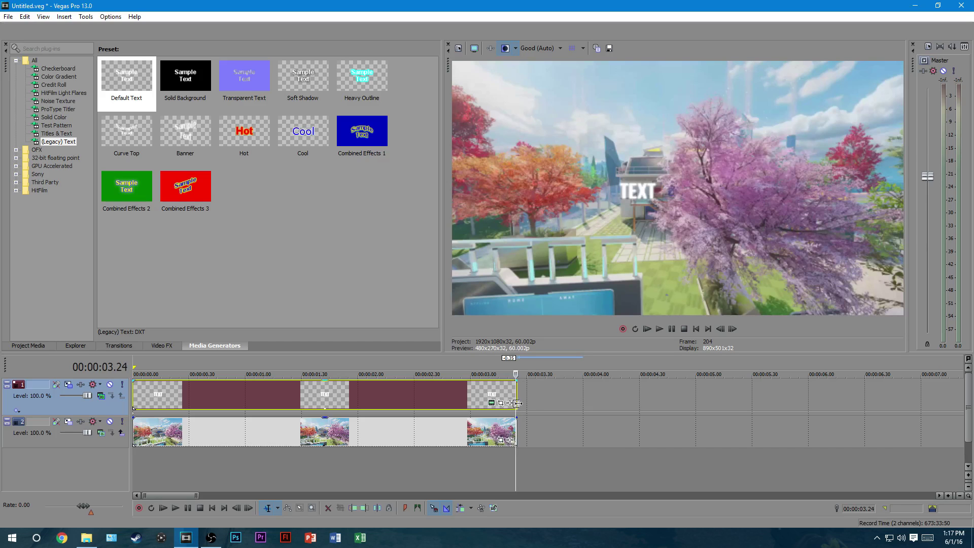
left_click(68, 385)
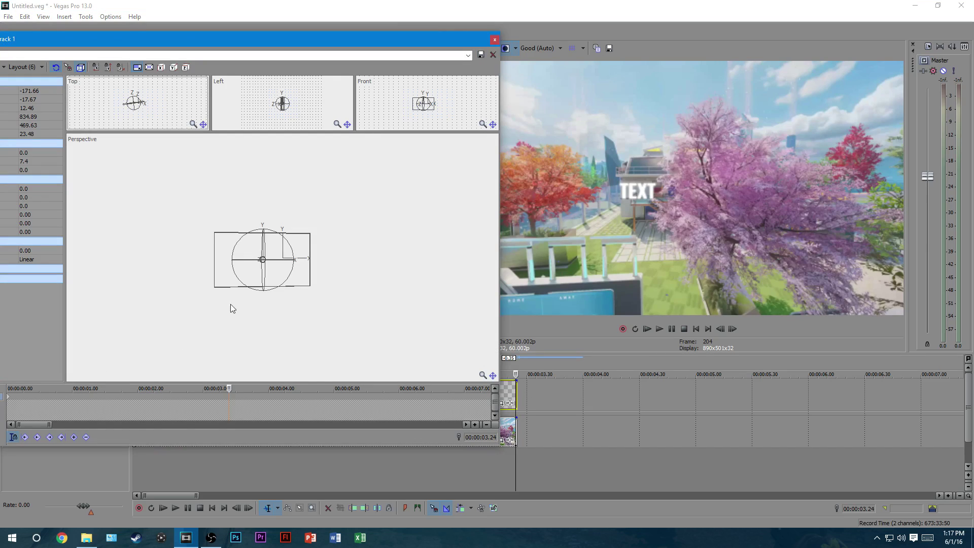
left_click_drag(303, 270, 300, 272)
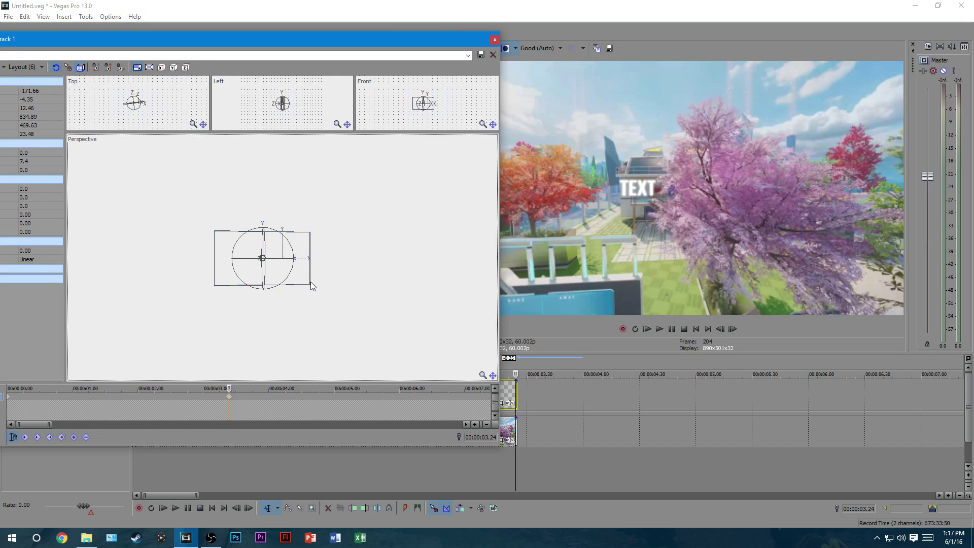
left_click_drag(309, 285, 287, 269)
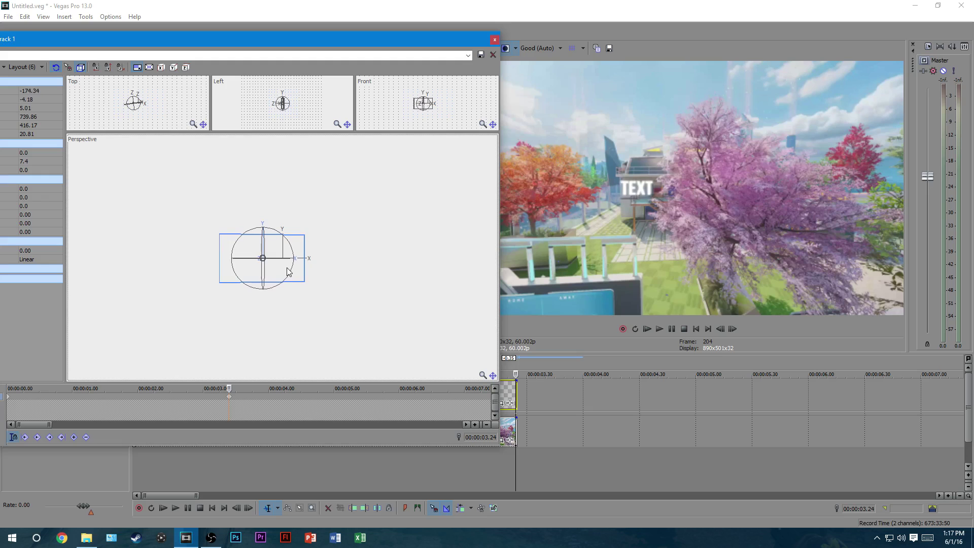
left_click(495, 39)
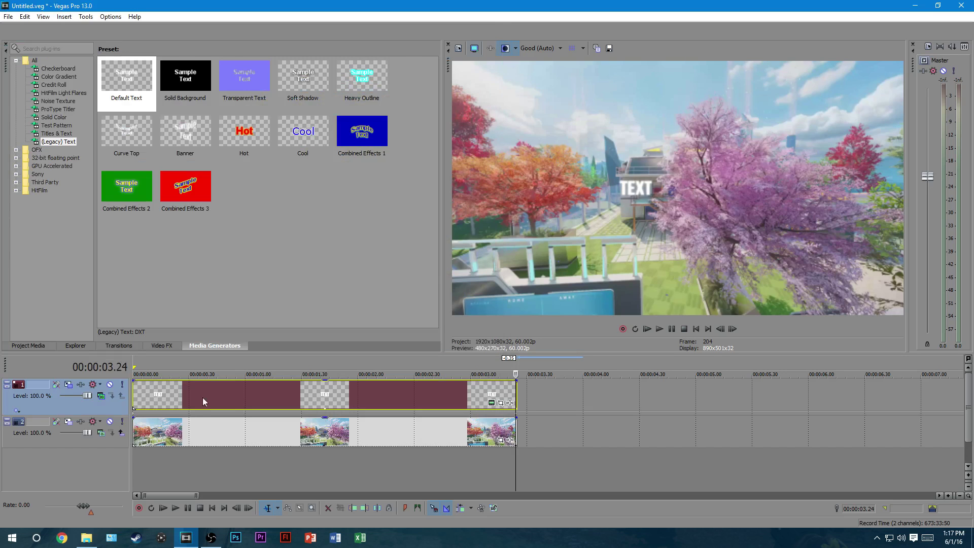
Step: Play the project from the start to check how the title follows the house
left_click(135, 374)
left_click(660, 330)
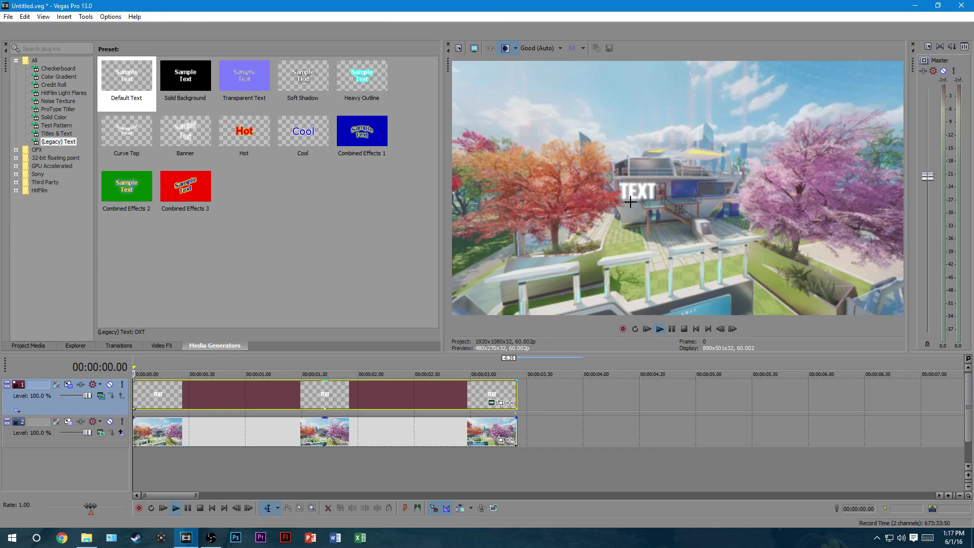
Step: Examine the title's placement against the house at several points around the middle of the clip, along with the text track's motion keyframes
left_click(325, 445)
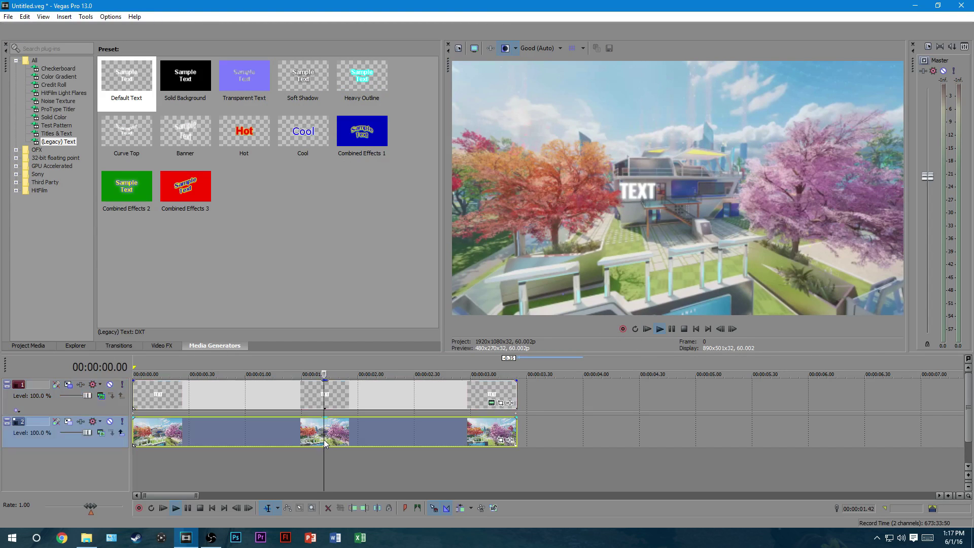
left_click(203, 434)
left_click(102, 397)
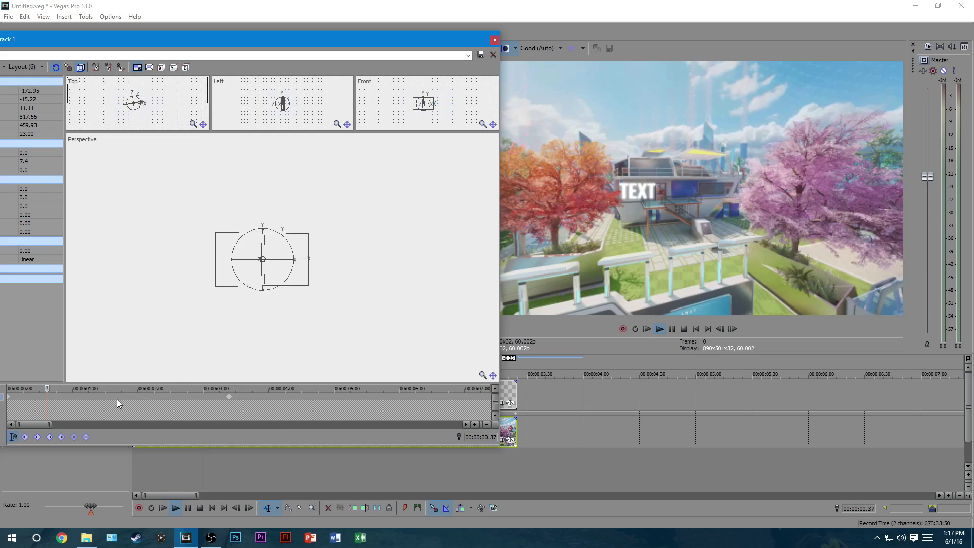
left_click(494, 39)
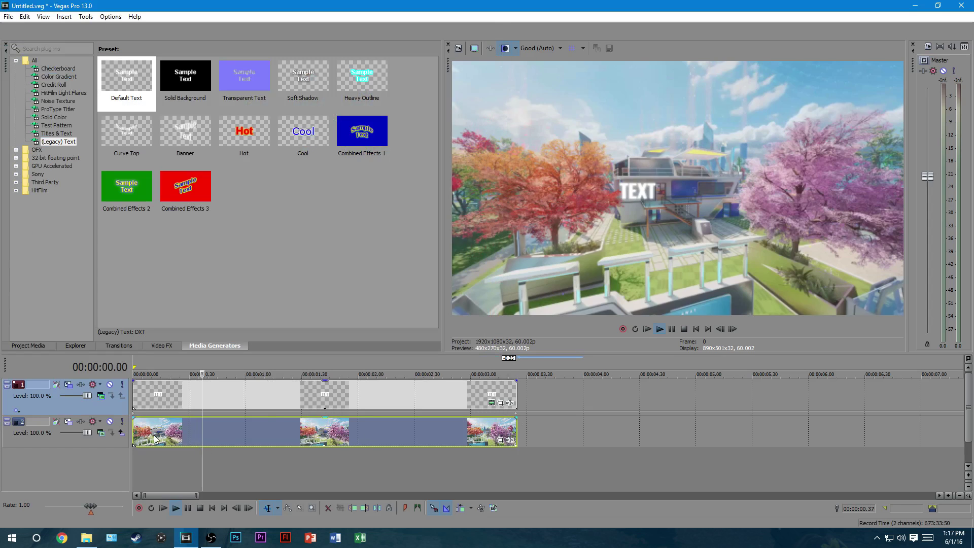
left_click(325, 432)
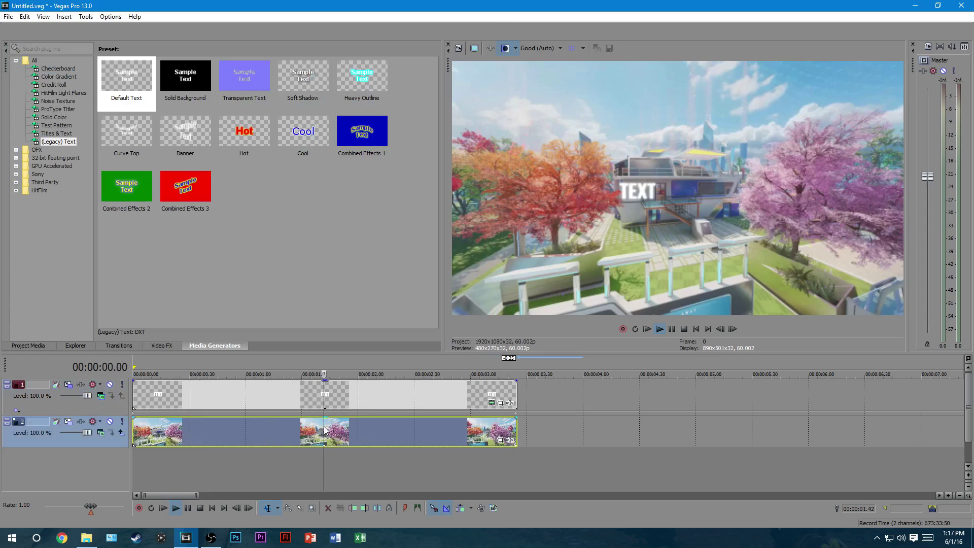
left_click(419, 430)
left_click(217, 428)
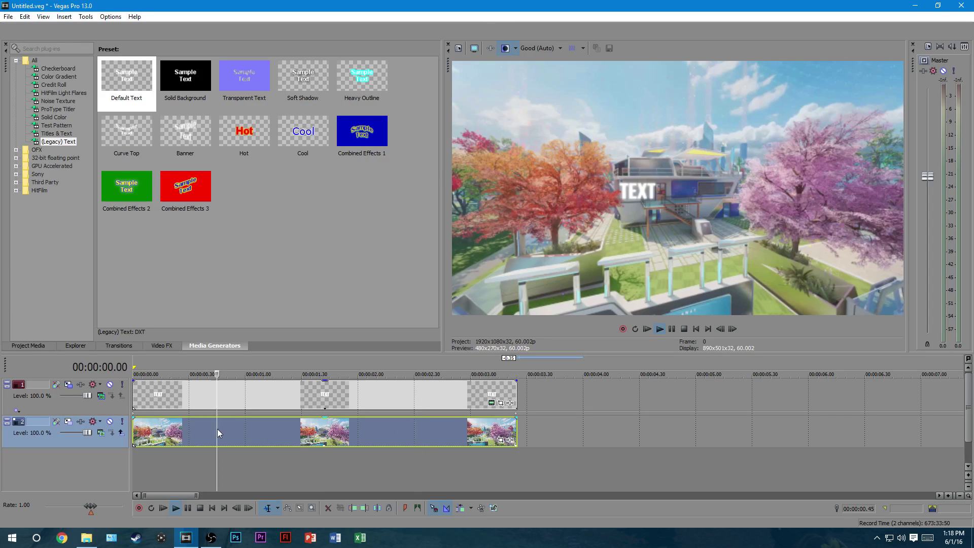
left_click(320, 424)
left_click(56, 384)
left_click(495, 41)
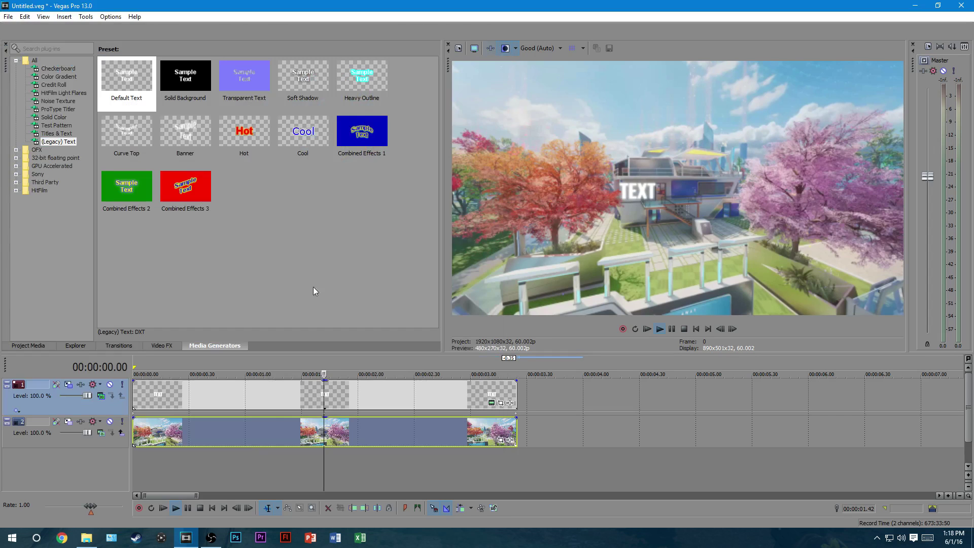
left_click(325, 405)
left_click(56, 385)
left_click(495, 41)
left_click(157, 398)
left_click(25, 17)
left_click(354, 169)
Step: At 00:00:01.43, keyframe the text track's motion by repositioning the title against the front of the house
scroll(324, 406, "down", 2)
left_click(261, 394)
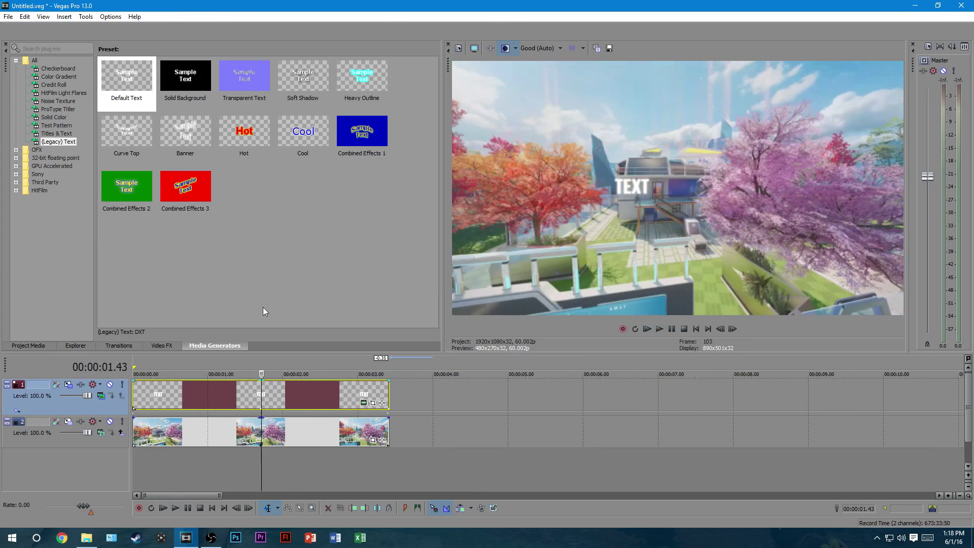
left_click(56, 385)
left_click_drag(305, 265, 282, 277)
key("Escape")
Step: At 00:00:02.35, keyframe the text track's motion with the position at about X -179, Y -9
left_click(326, 406)
left_click(56, 385)
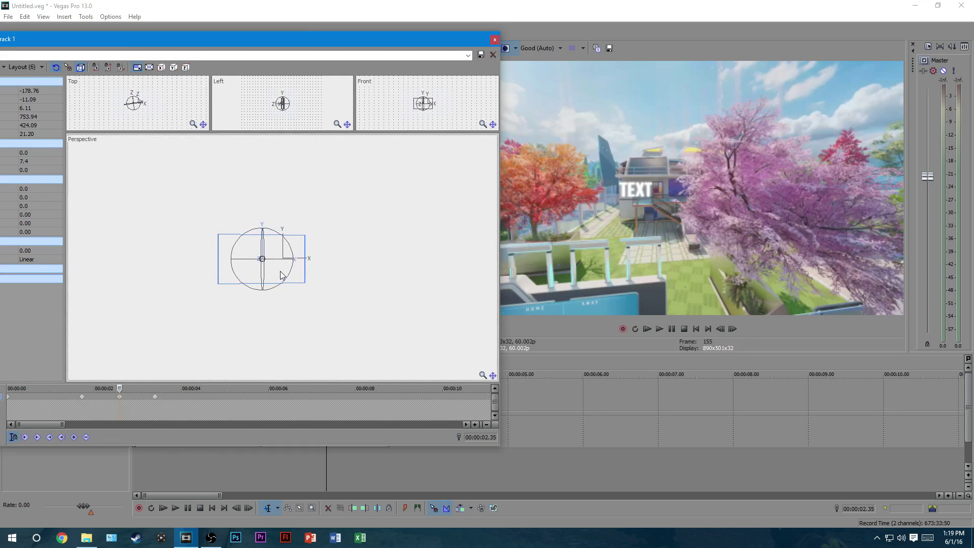
scroll(275, 282, "up", 3)
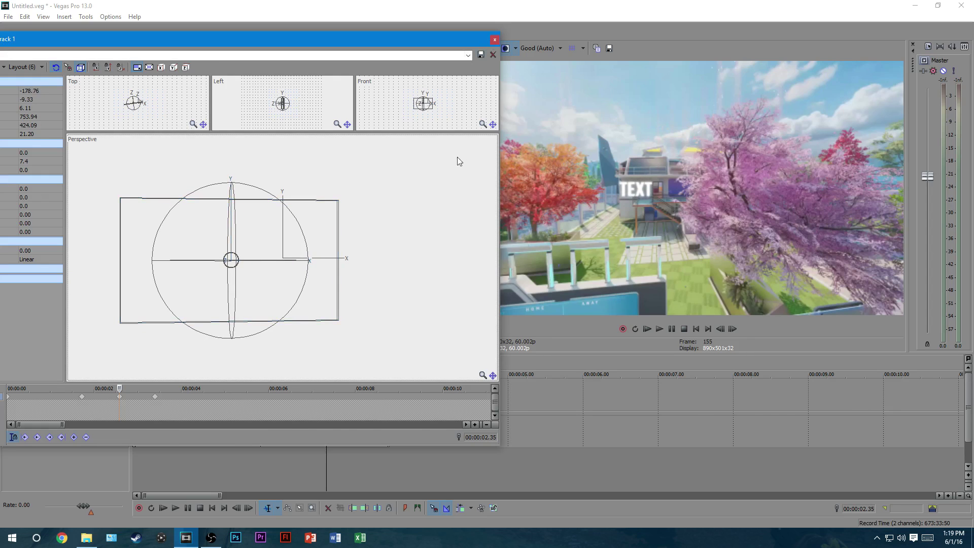
key("Escape")
Step: At 00:00:00.50, keyframe the text track's motion with a size of about 803 wide at about X -177, Y -14
left_click(195, 406)
left_click(55, 384)
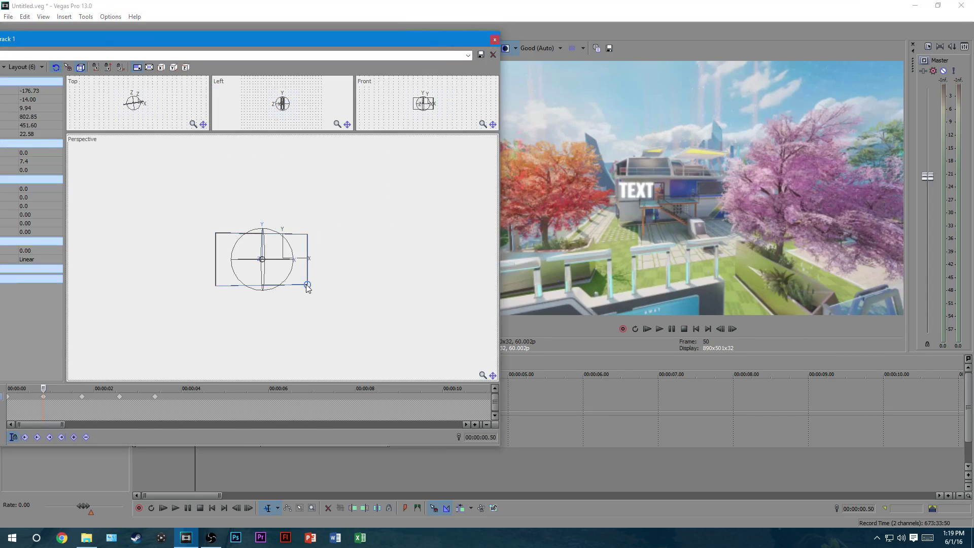
key("Escape")
Step: Play the project from the start to check the title's movement with the added keyframes
key("Home")
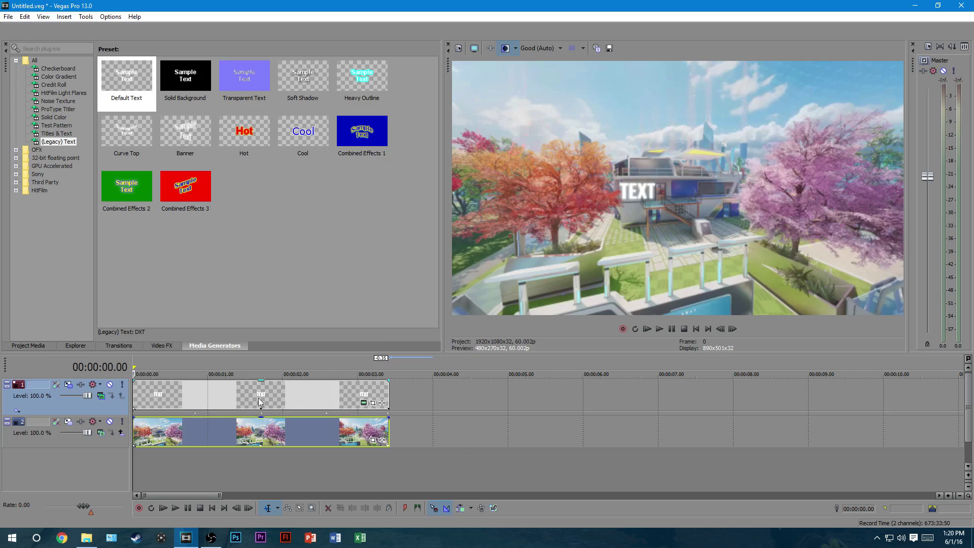
left_click(162, 417)
key("space")
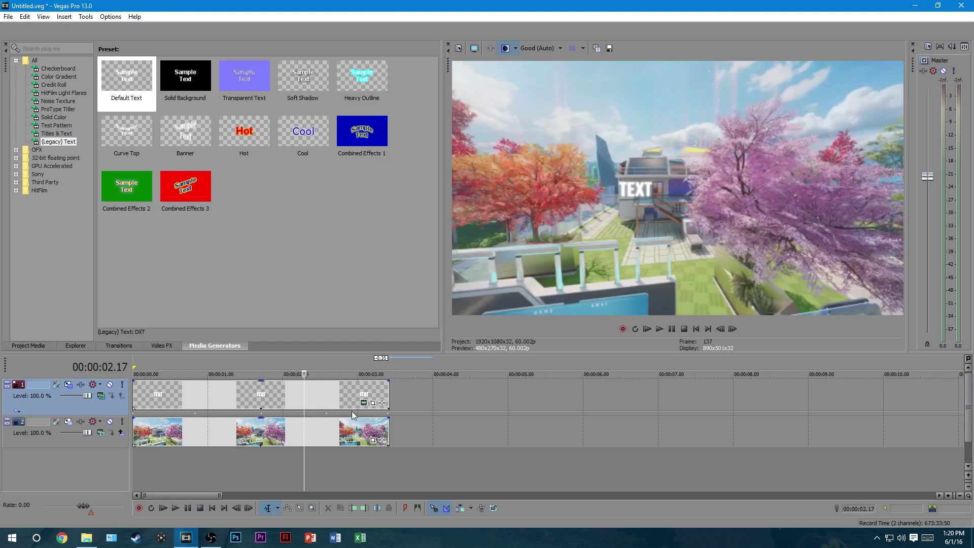
left_click(135, 417)
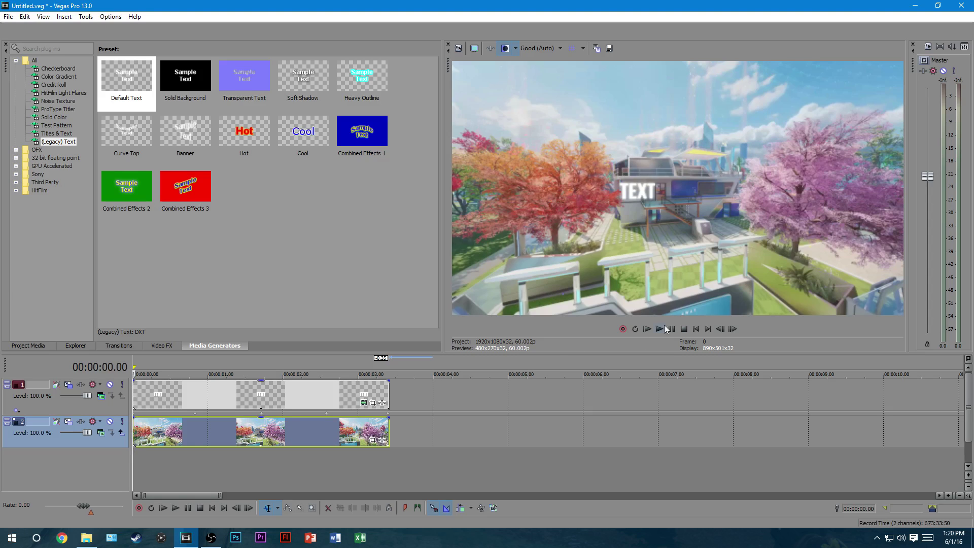
left_click(660, 330)
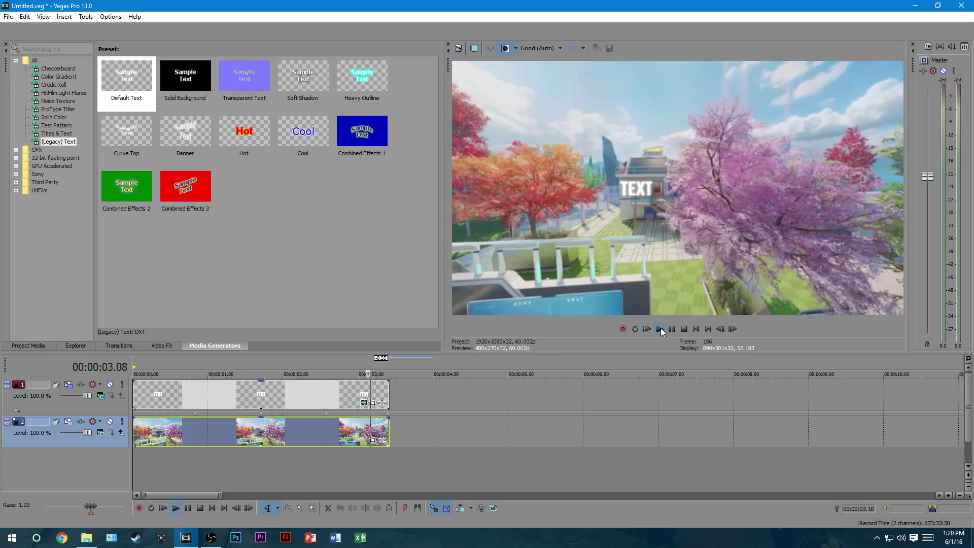
left_click(672, 329)
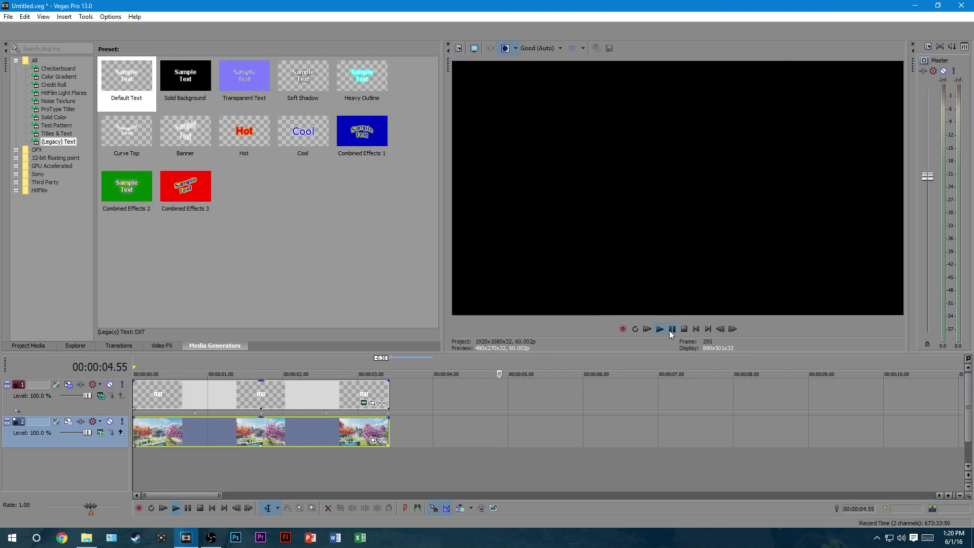
Step: Replay the clip from its beginning and check the title on the final frame at 00:00:03.24
left_click(380, 428)
left_click(303, 431)
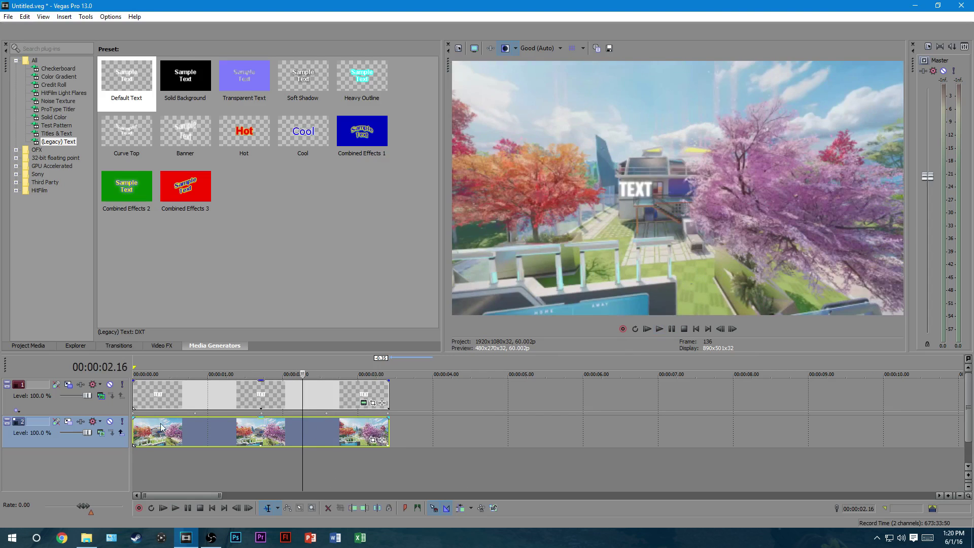
left_click(134, 430)
left_click(660, 328)
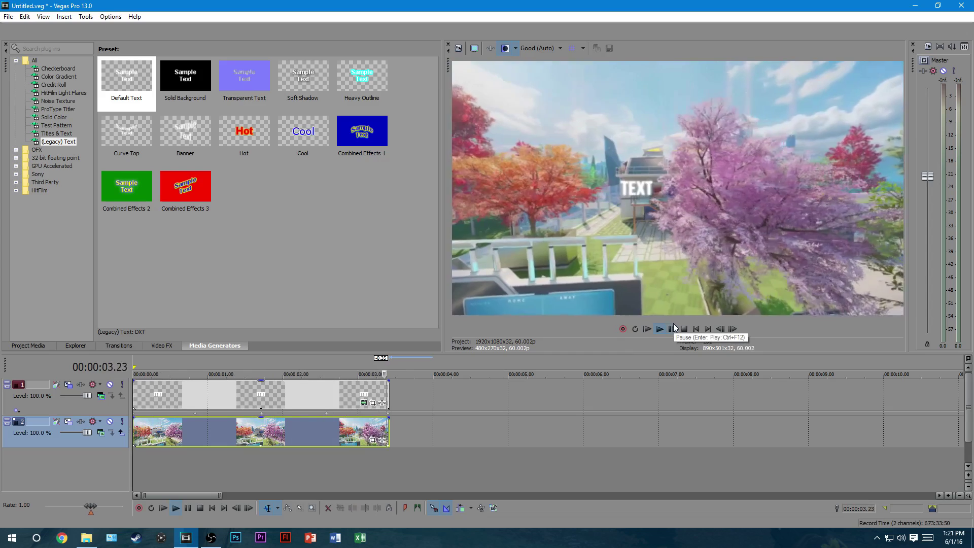
left_click(674, 329)
left_click(388, 427)
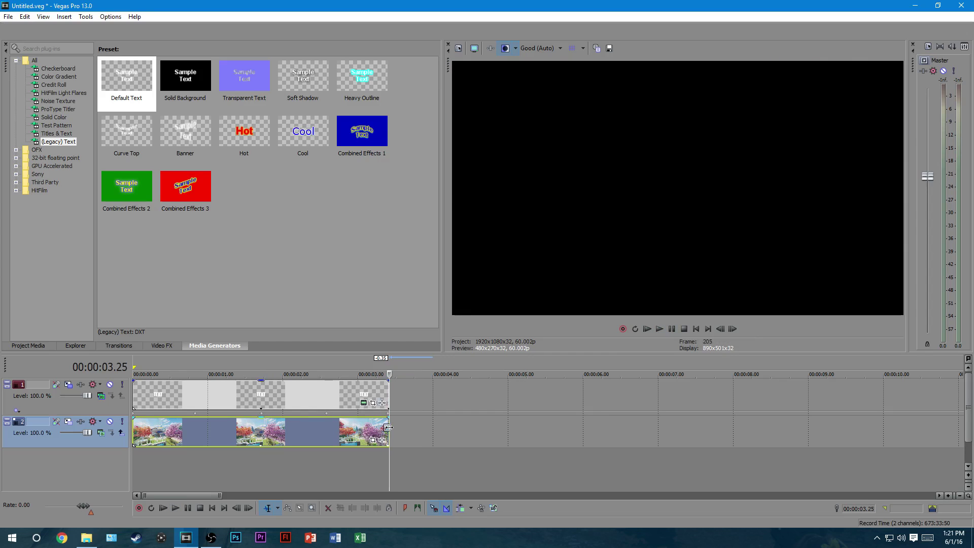
key("Left")
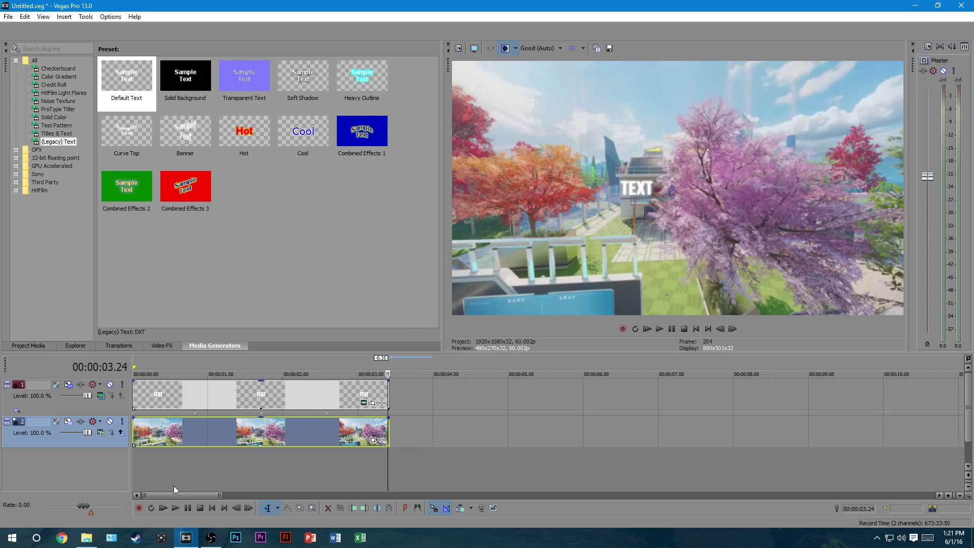
Step: Render the project to the Desktop as Untitled.mp4 with the Internet HD 1080p30 template
left_click(134, 400)
left_click(8, 17)
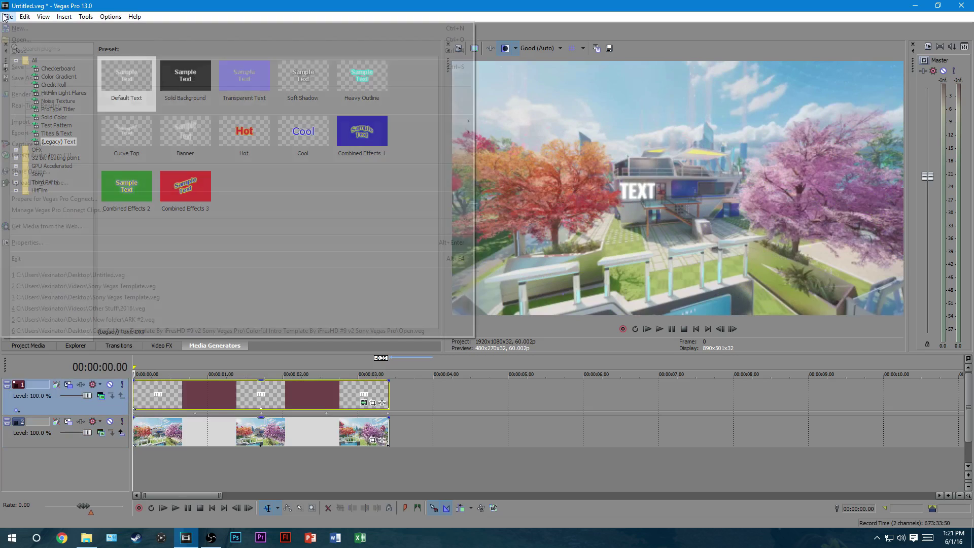
left_click(27, 94)
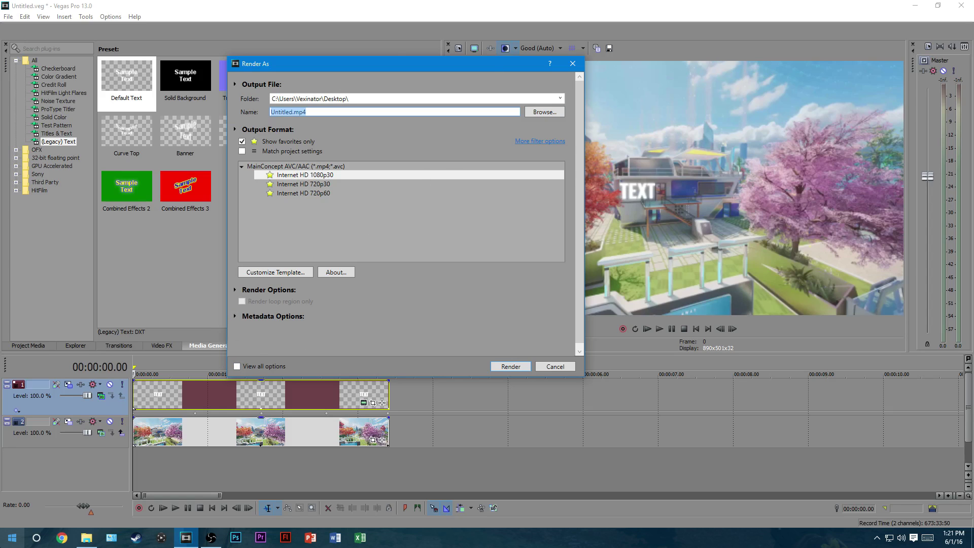
left_click(501, 367)
left_click(506, 307)
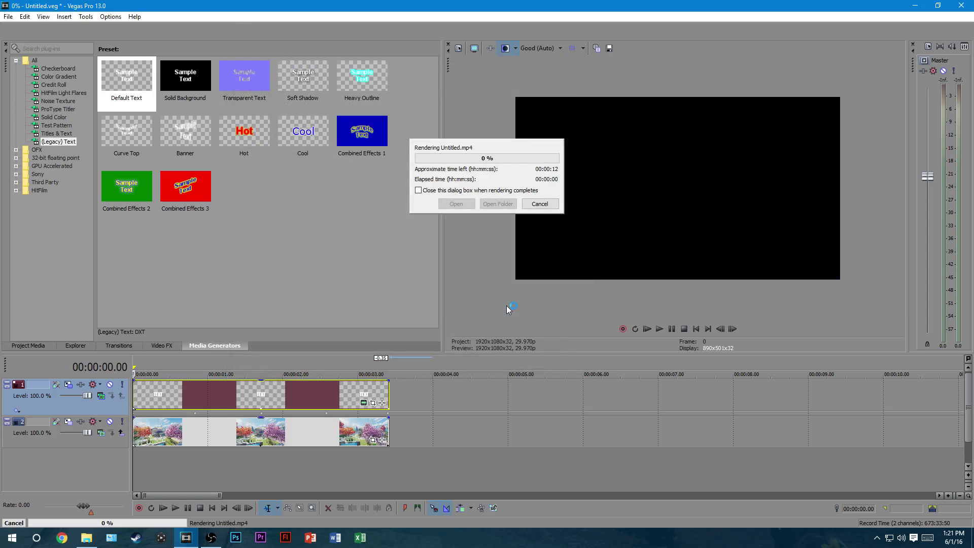
Step: Open the rendered video to watch the finished title, and close the media player
left_click(456, 203)
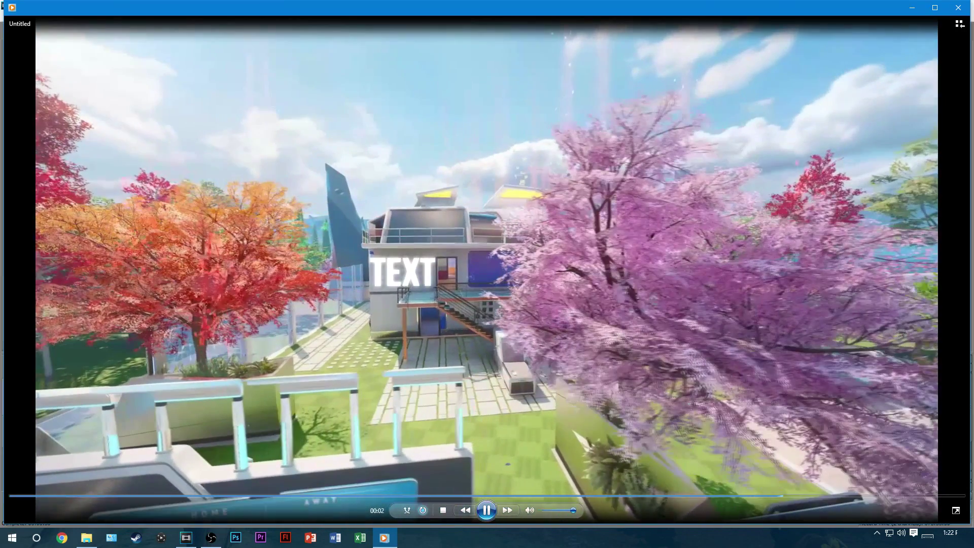
key("alt+F4")
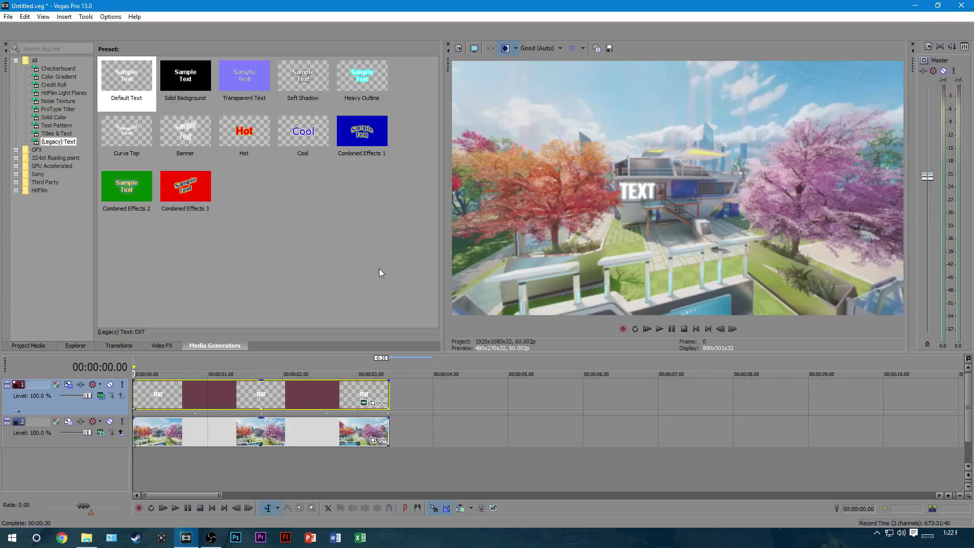